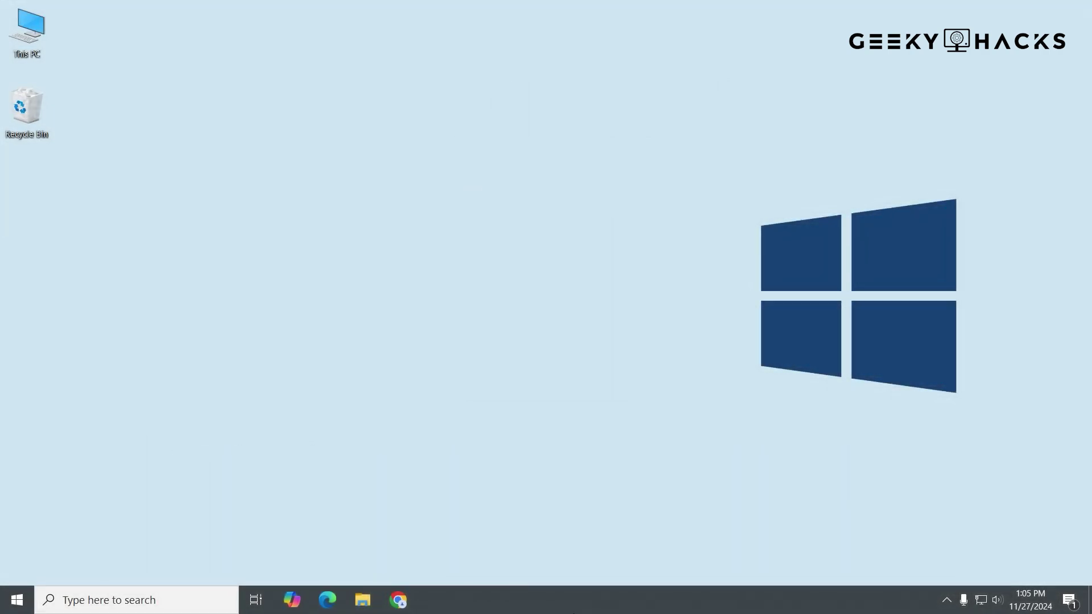
- Find Microsoft's Windows 10 download page via Google and download the media creation tool
{"action": "left_click", "coordinate": [398, 600]}
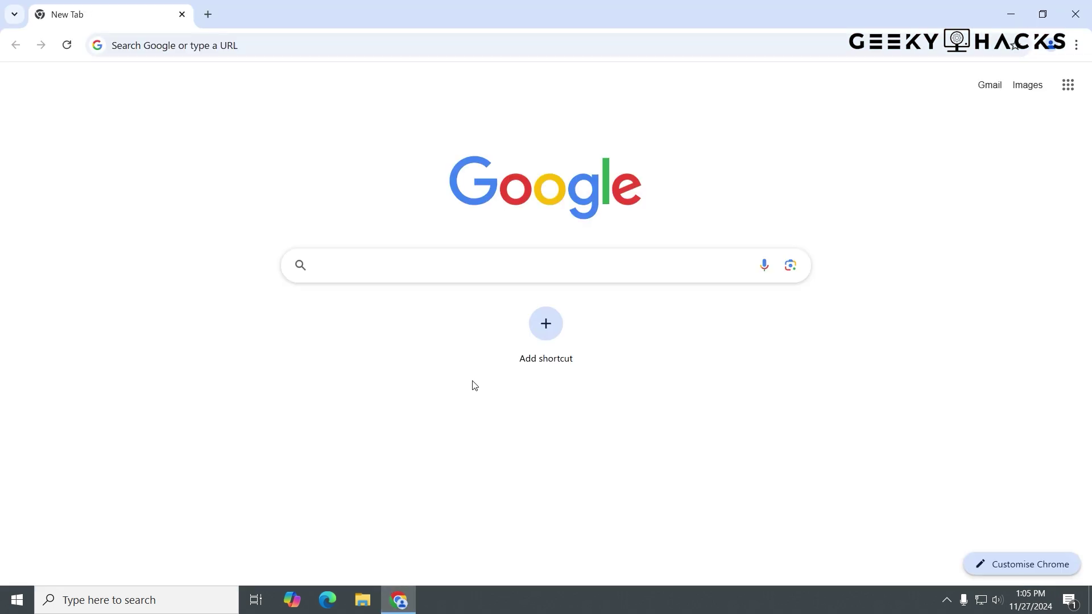
{"action": "type", "text": "microsoft win"}
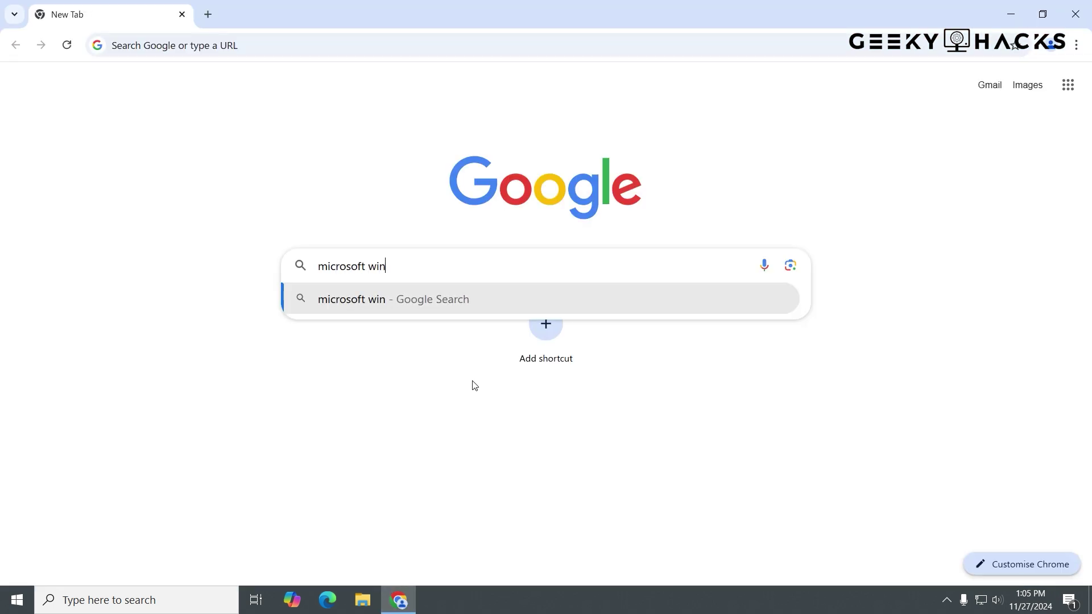
{"action": "type", "text": "dows software do"}
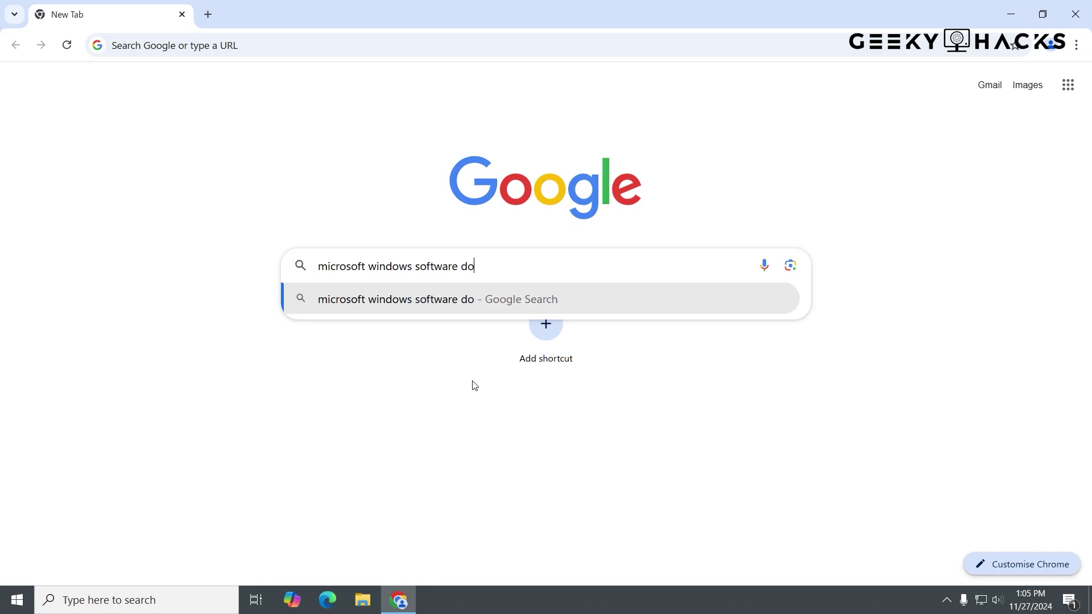
{"action": "type", "text": "wnload"}
{"action": "key", "text": "Return"}
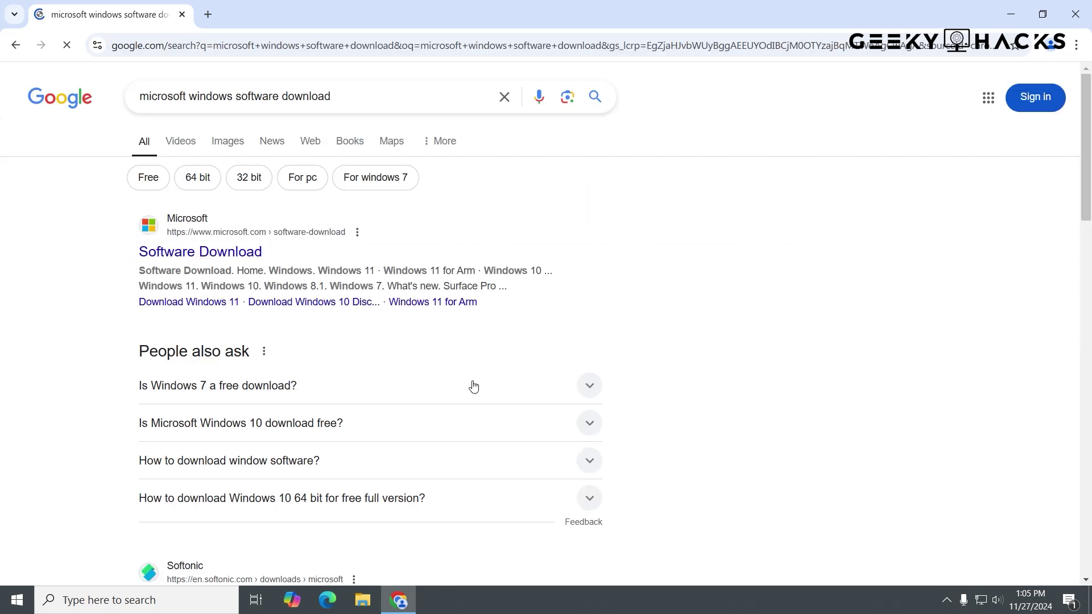
{"action": "left_click", "coordinate": [230, 258]}
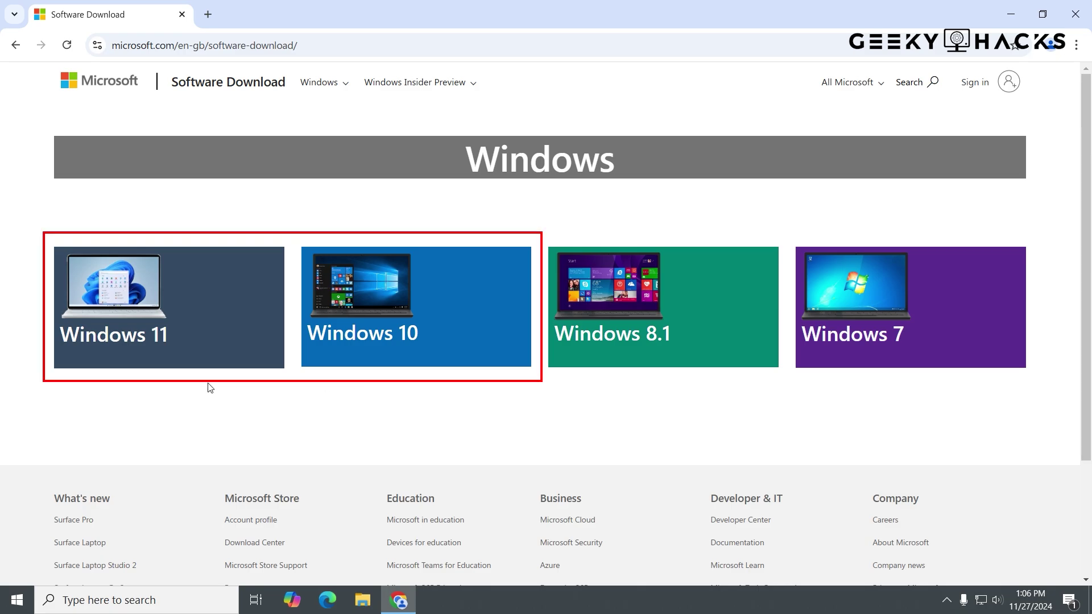
{"action": "left_click", "coordinate": [449, 363]}
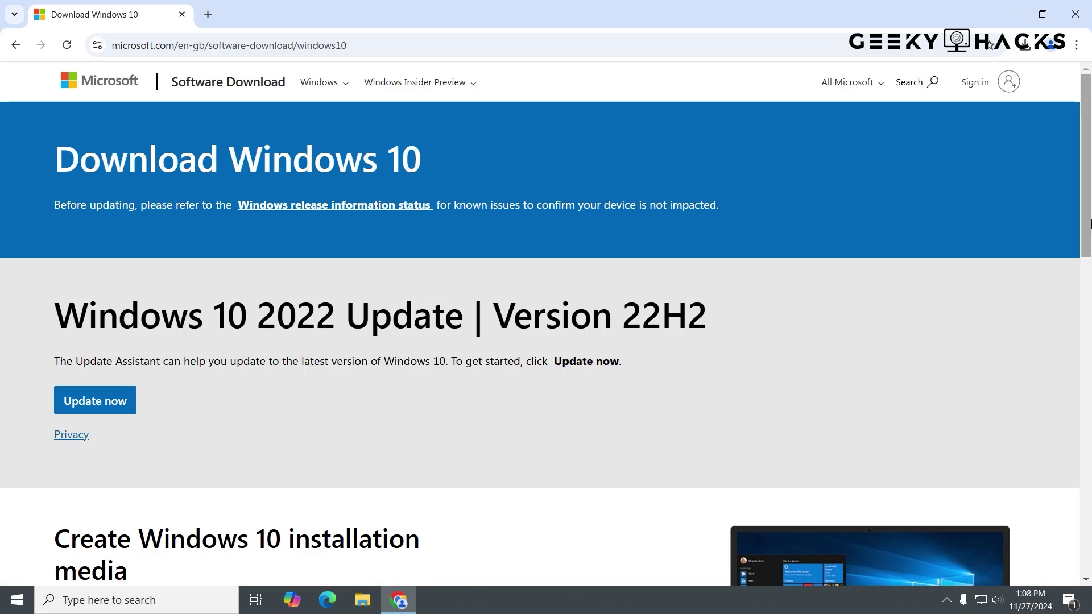
{"action": "left_click_drag", "start_coordinate": [1089, 224], "coordinate": [1089, 353]}
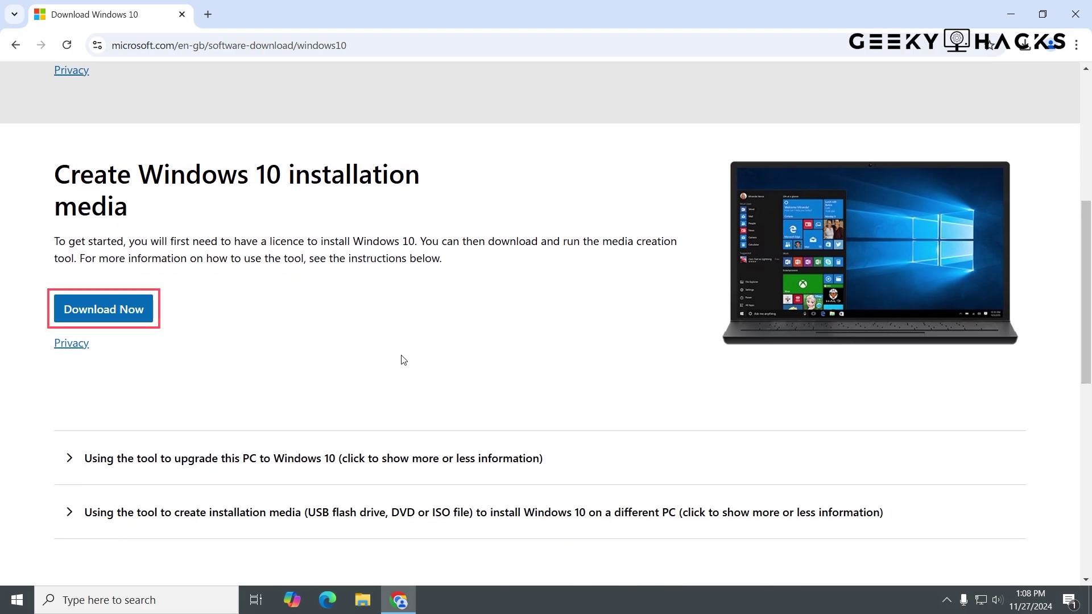
{"action": "left_click", "coordinate": [143, 321]}
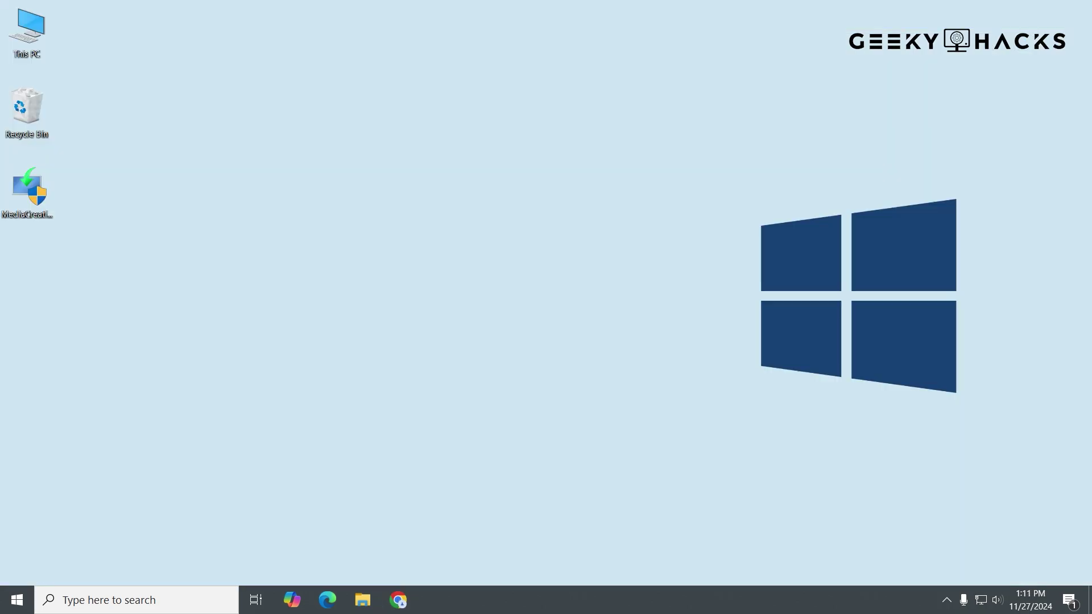
- Run MediaCreationTool from the desktop, approve the UAC prompt, and accept the licence terms
{"action": "double_click", "coordinate": [55, 212]}
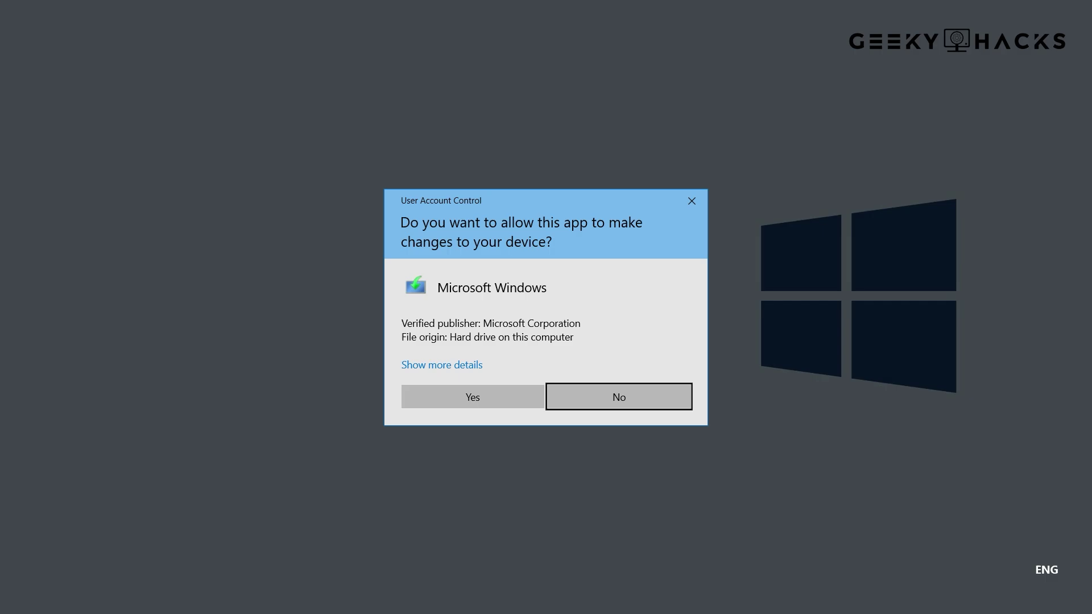
{"action": "left_click", "coordinate": [450, 408]}
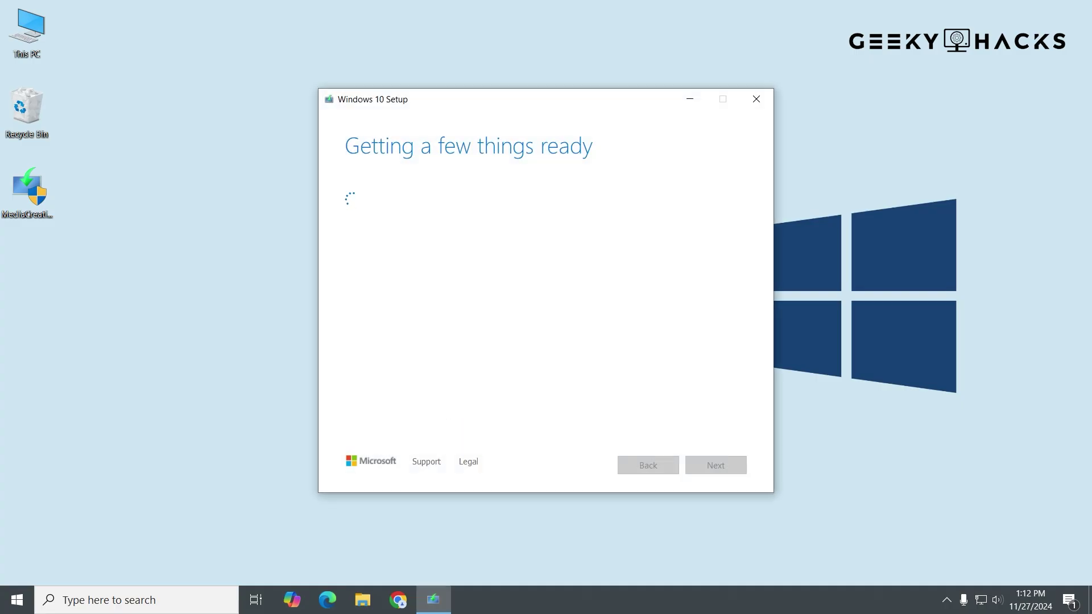
{"action": "left_click_drag", "start_coordinate": [742, 222], "coordinate": [746, 413]}
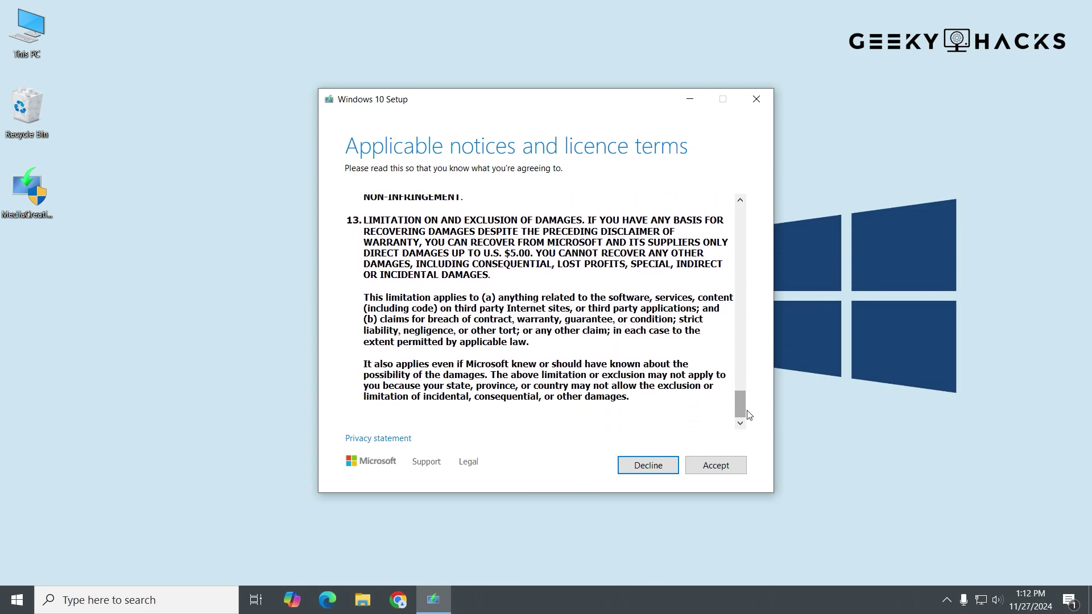
{"action": "left_click", "coordinate": [734, 471]}
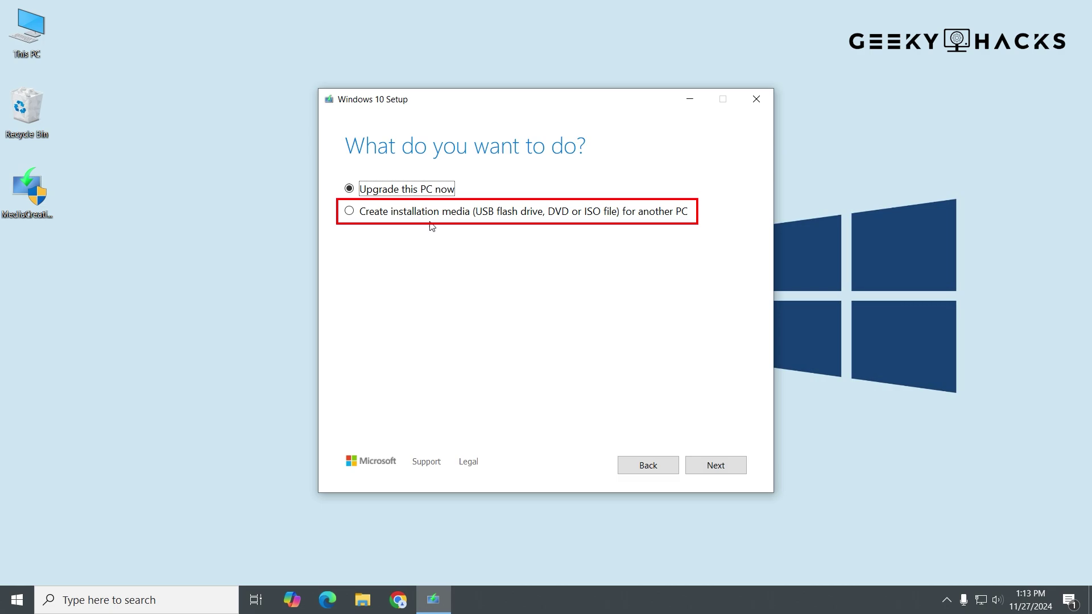
- Choose to create installation media, keep the default language and edition, and select ISO file
{"action": "left_click", "coordinate": [348, 214]}
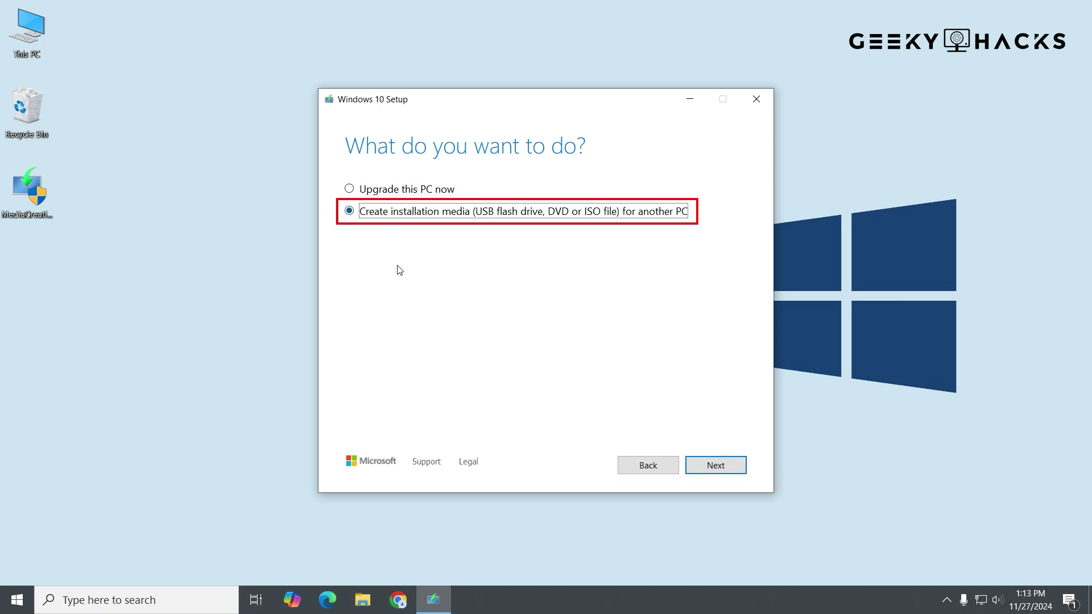
{"action": "left_click", "coordinate": [723, 473]}
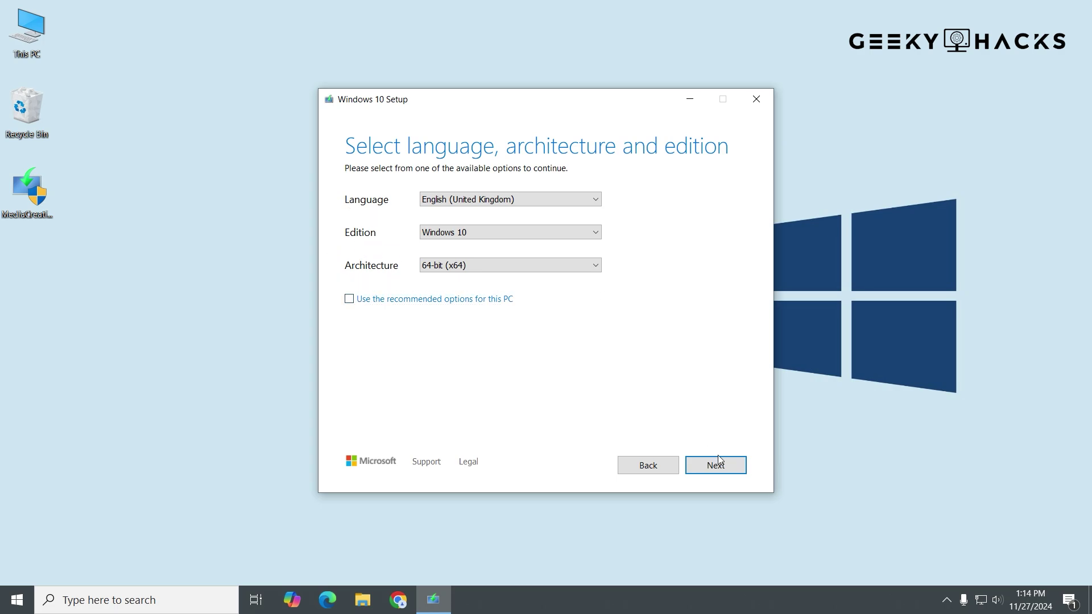
{"action": "left_click", "coordinate": [728, 472]}
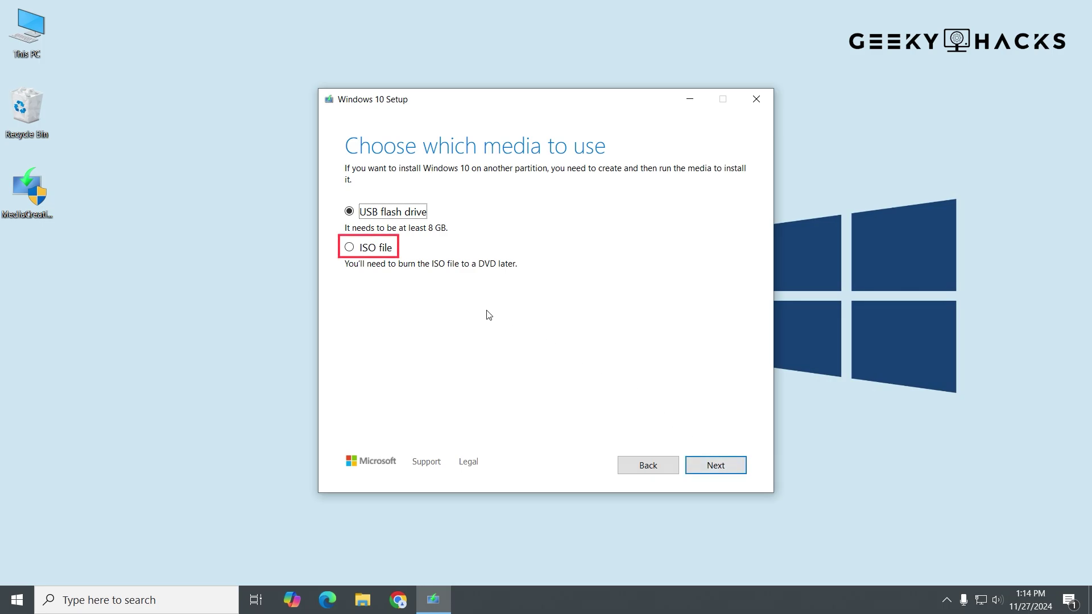
{"action": "left_click", "coordinate": [349, 250]}
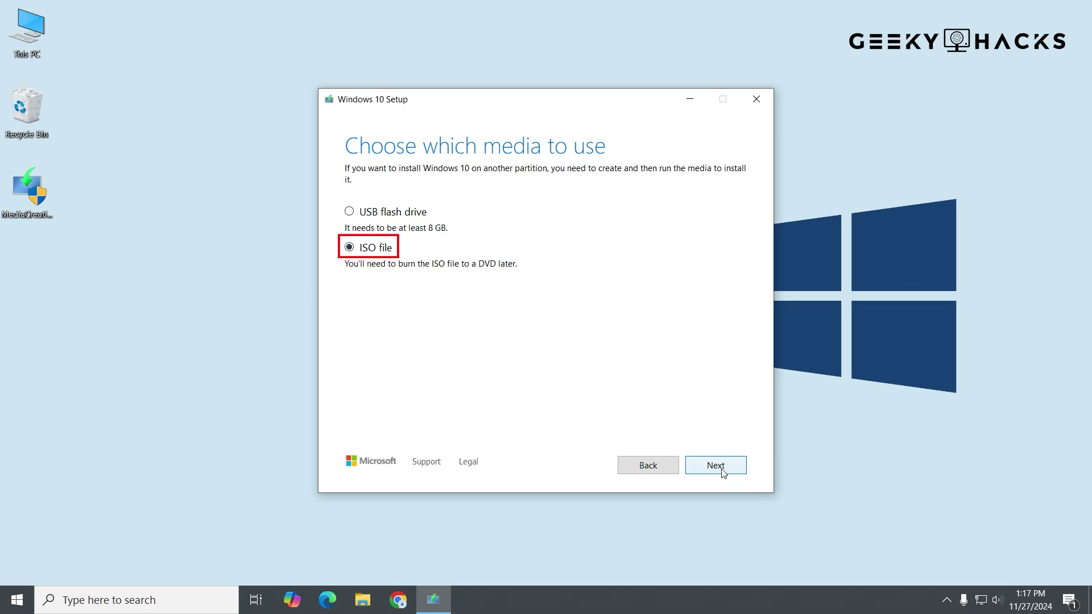
{"action": "left_click", "coordinate": [716, 466]}
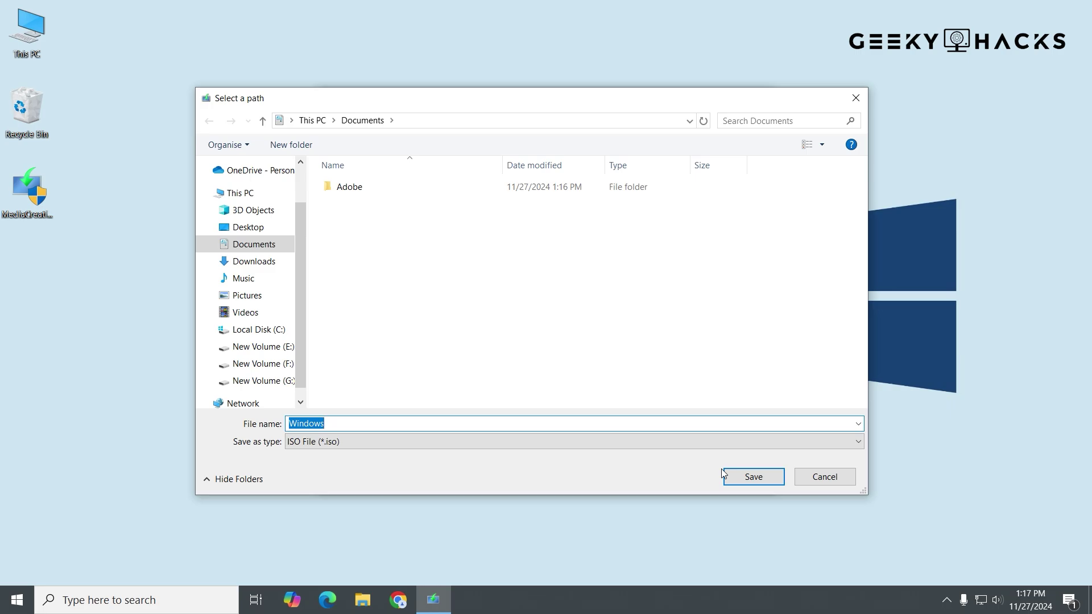
- Save Windows.iso to Documents and close Setup once the ISO has finished building
{"action": "left_click", "coordinate": [763, 483]}
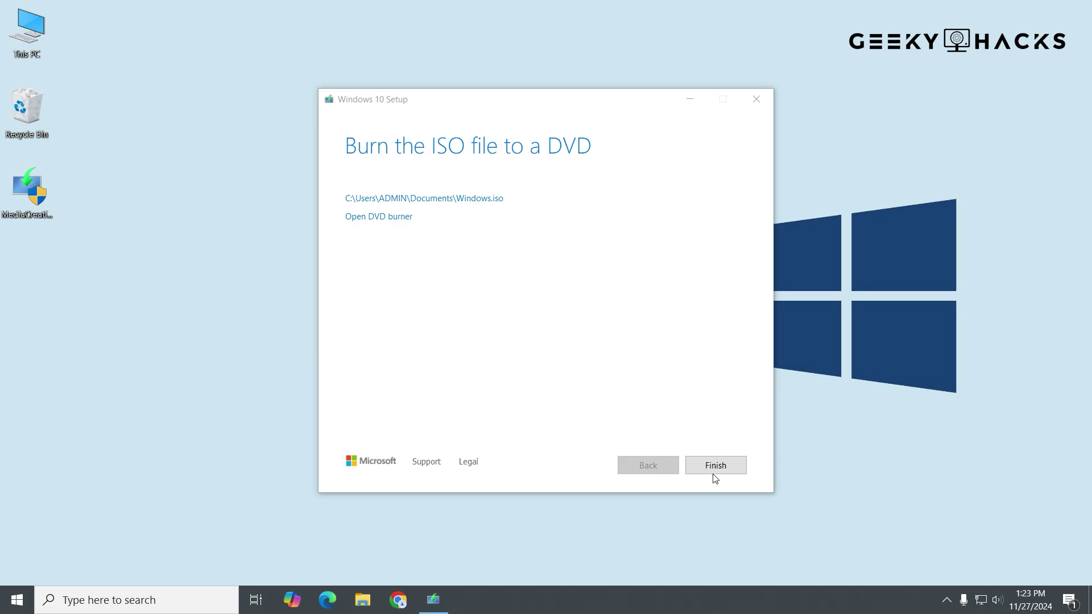
{"action": "left_click", "coordinate": [715, 468]}
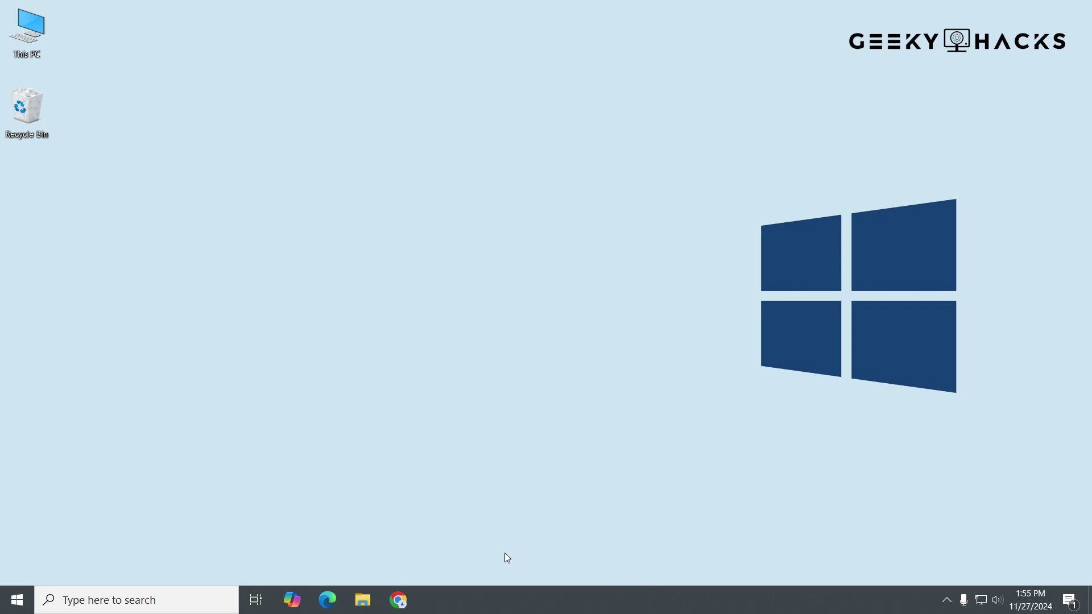
- Go to rufus.ie in Chrome and download rufus-4.6.exe from the Download section
{"action": "left_click", "coordinate": [408, 603]}
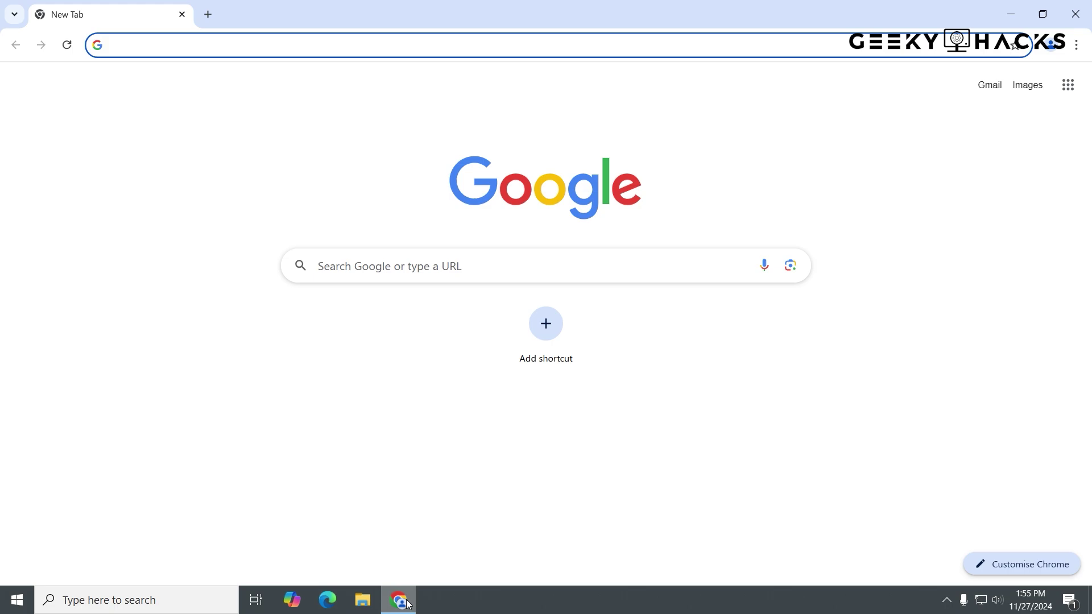
{"action": "type", "text": "rufus.i"}
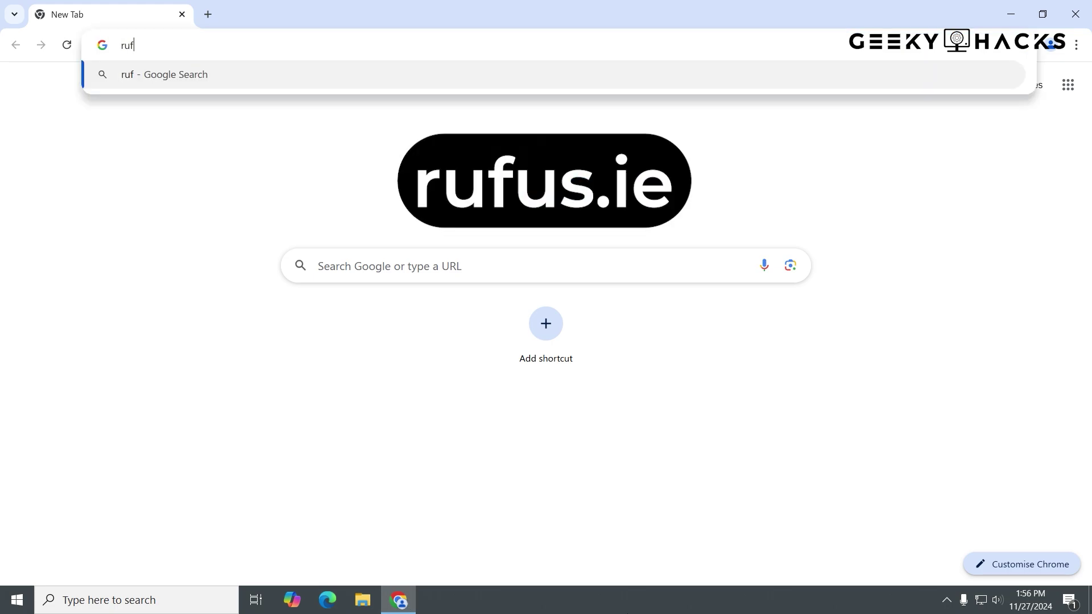
{"action": "type", "text": "e"}
{"action": "key", "text": "Return"}
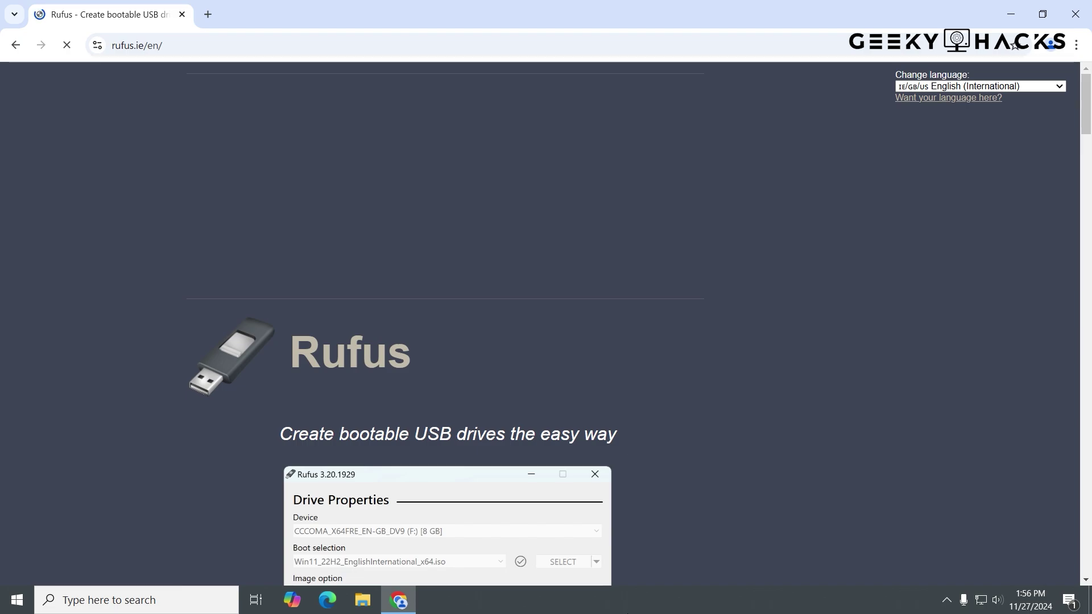
{"action": "left_click_drag", "start_coordinate": [1090, 140], "coordinate": [1090, 248]}
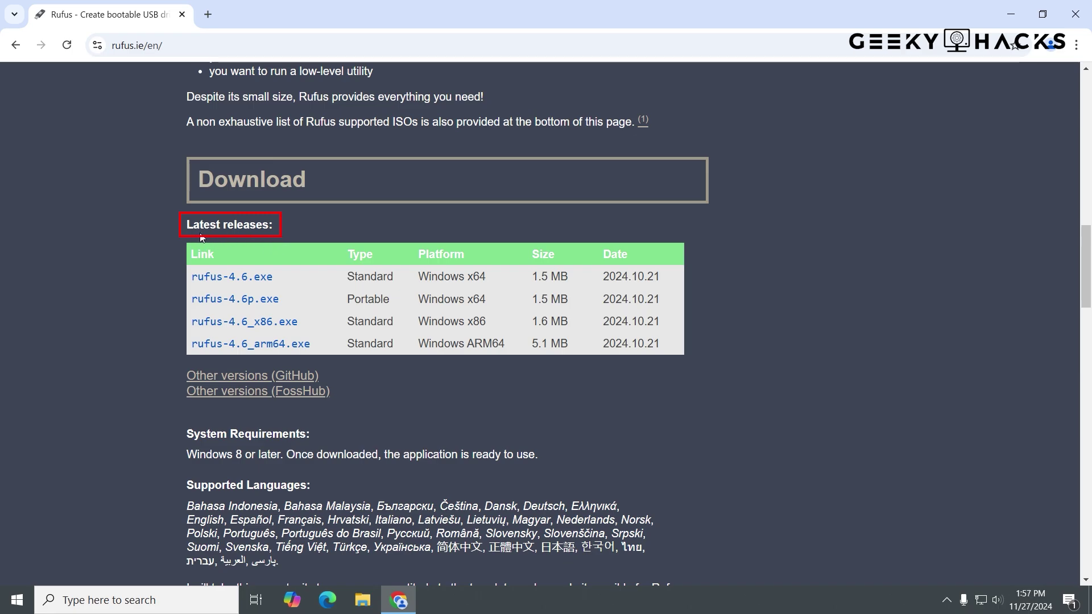
{"action": "left_click", "coordinate": [258, 283]}
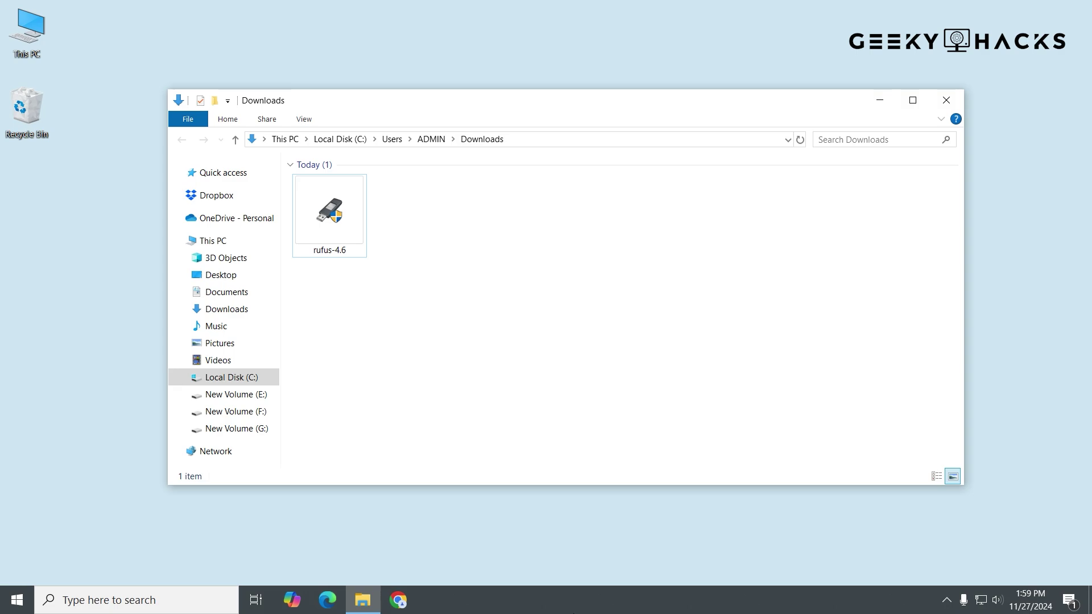
- Launch rufus-4.6 from Downloads and approve its UAC prompt
{"action": "double_click", "coordinate": [349, 258]}
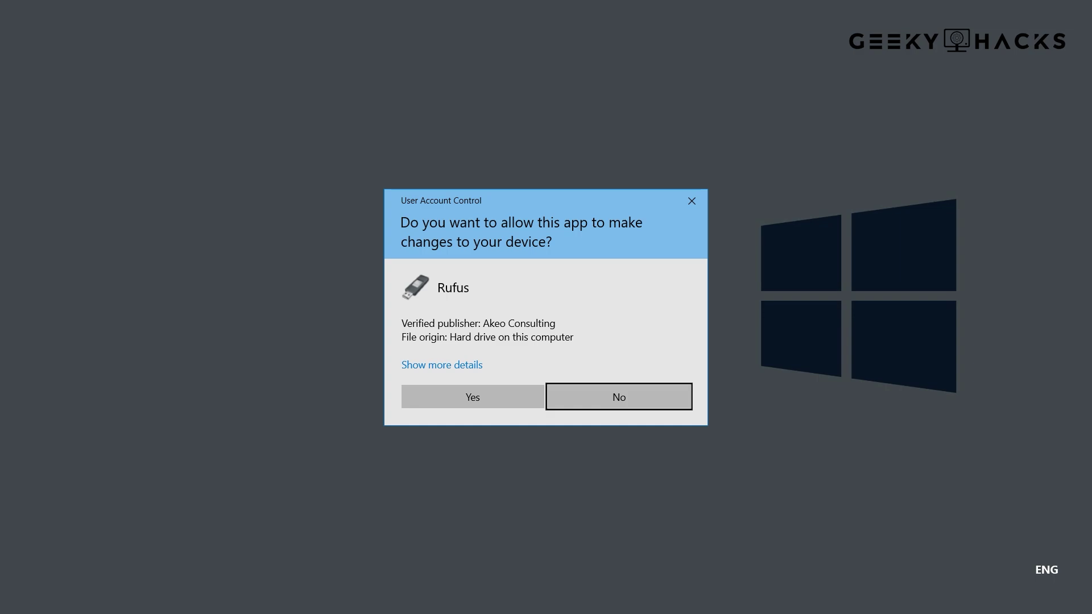
{"action": "key", "text": "alt+y"}
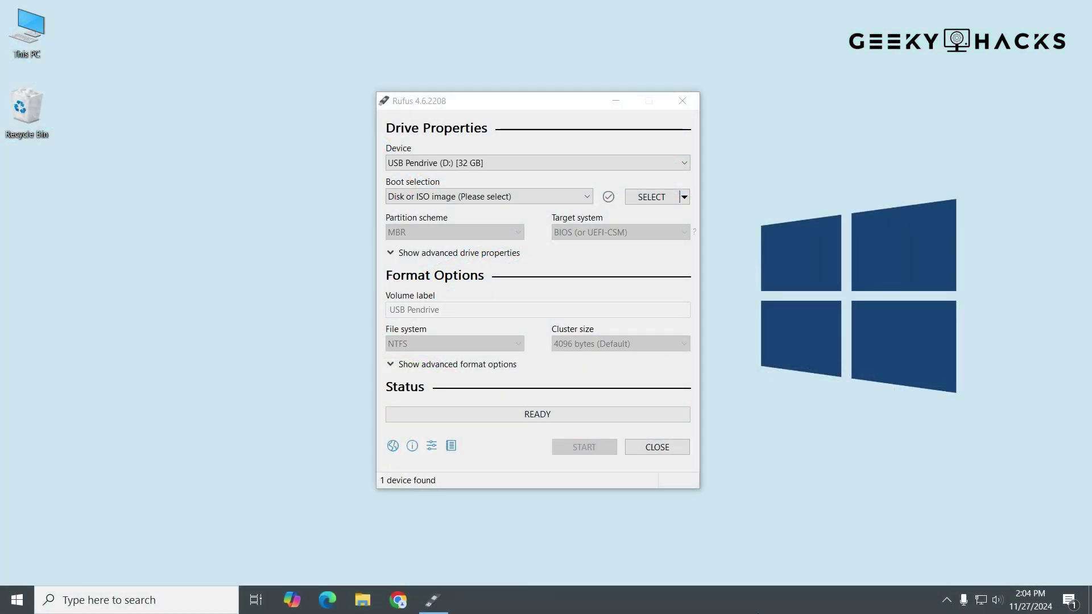
{"action": "left_click", "coordinate": [685, 164]}
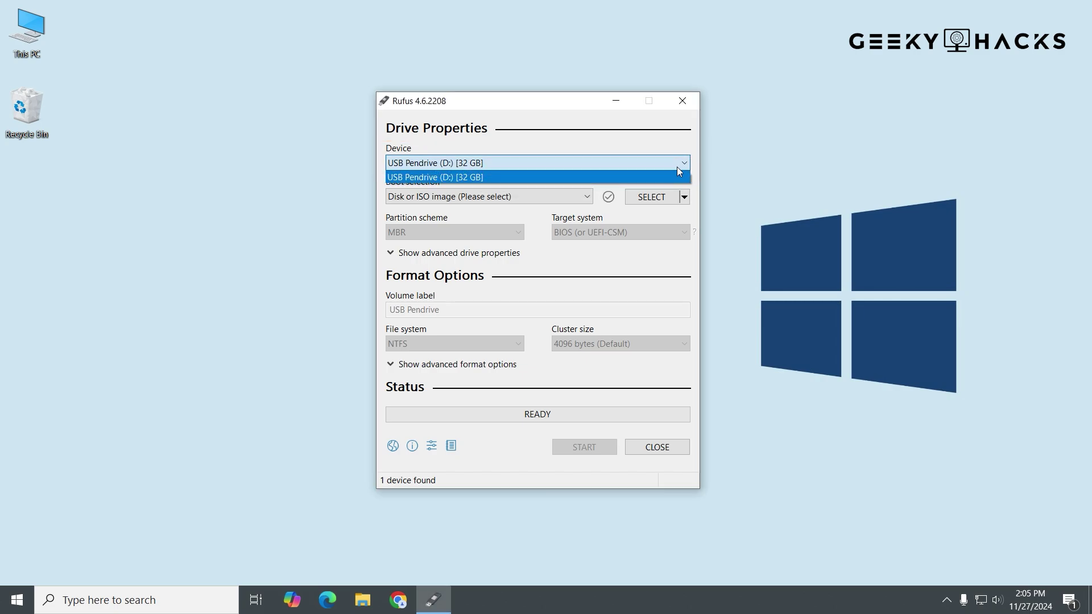
{"action": "left_click", "coordinate": [483, 178]}
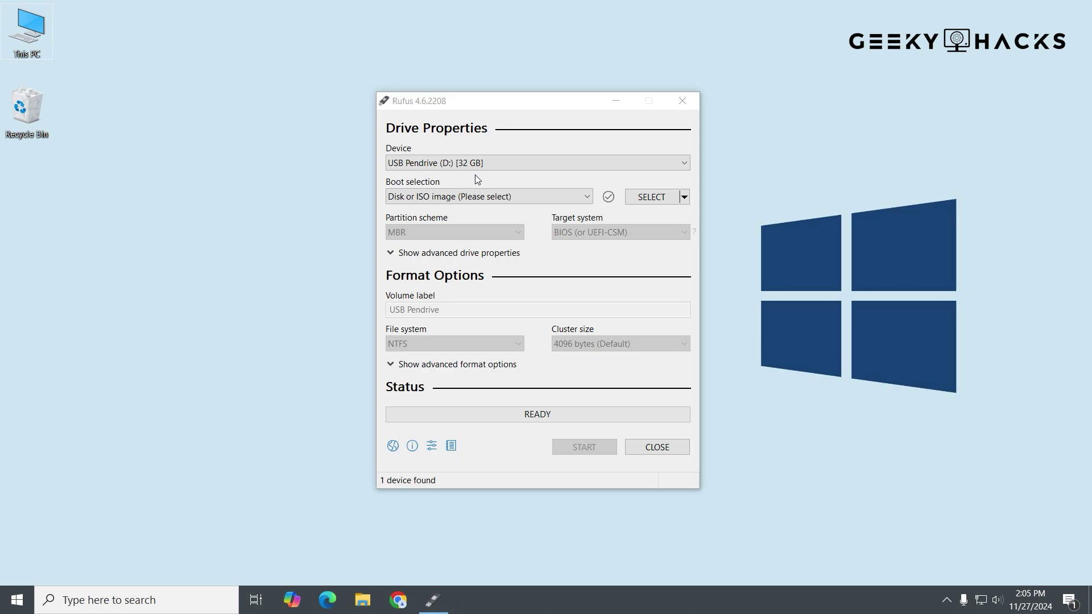
- Load Windows.iso from the Documents folder as Rufus's boot image
{"action": "left_click", "coordinate": [652, 197]}
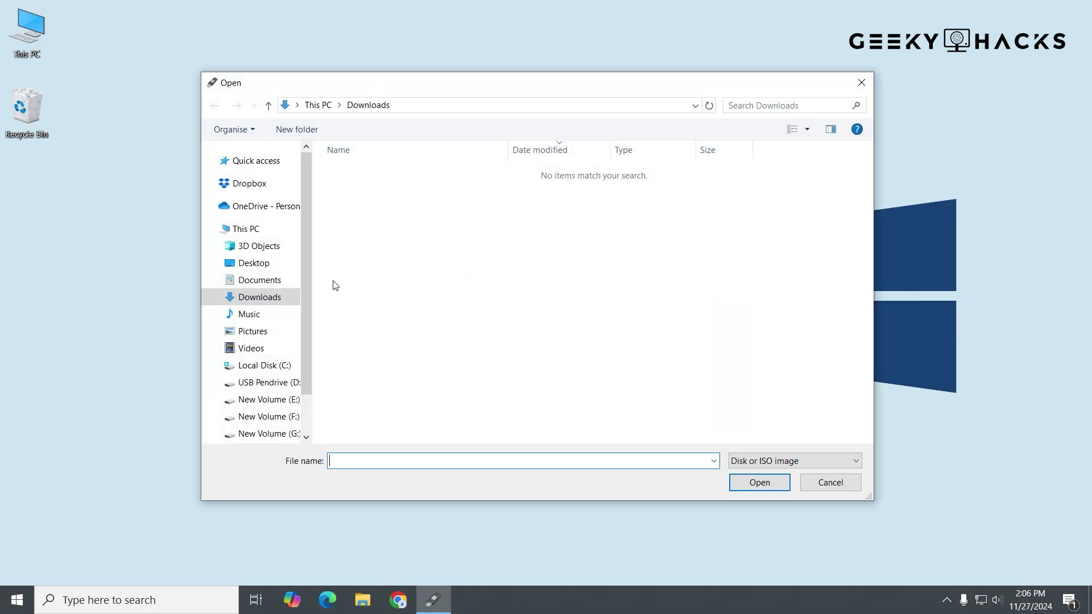
{"action": "left_click", "coordinate": [283, 281]}
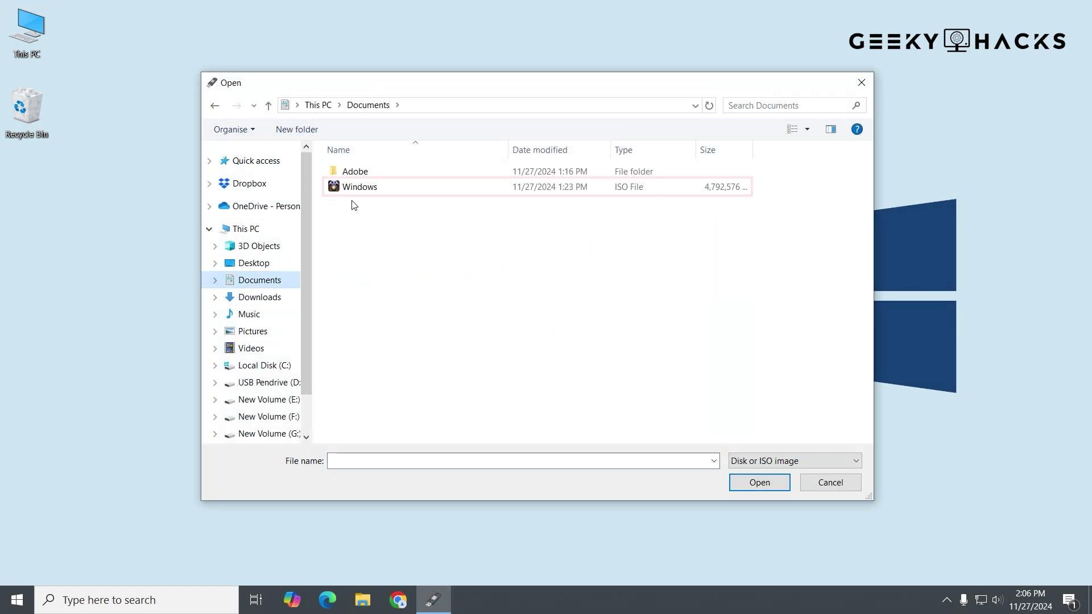
{"action": "left_click", "coordinate": [399, 193]}
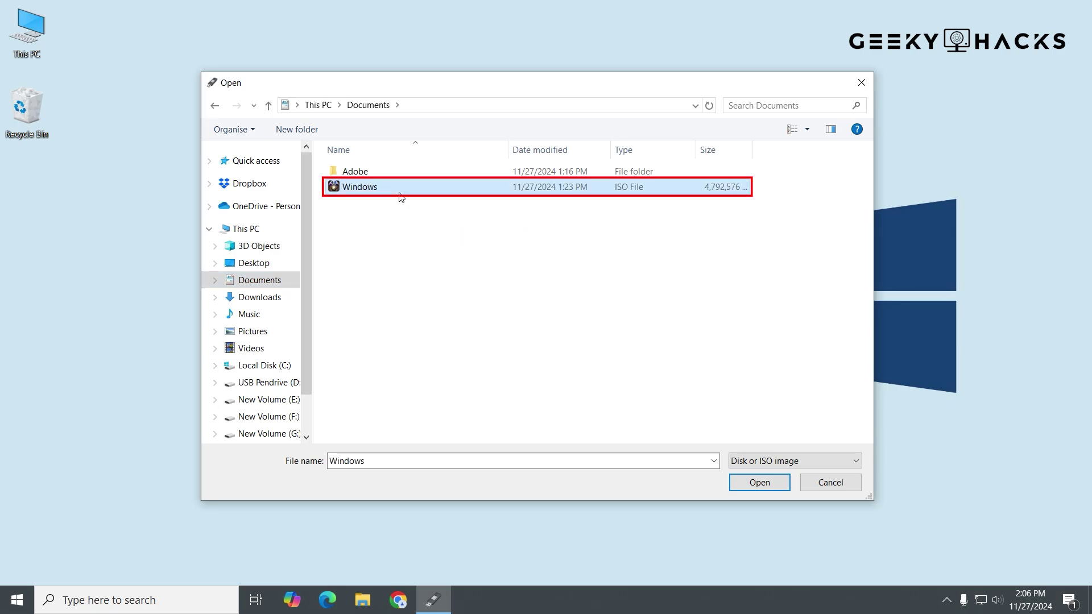
{"action": "left_click", "coordinate": [776, 489]}
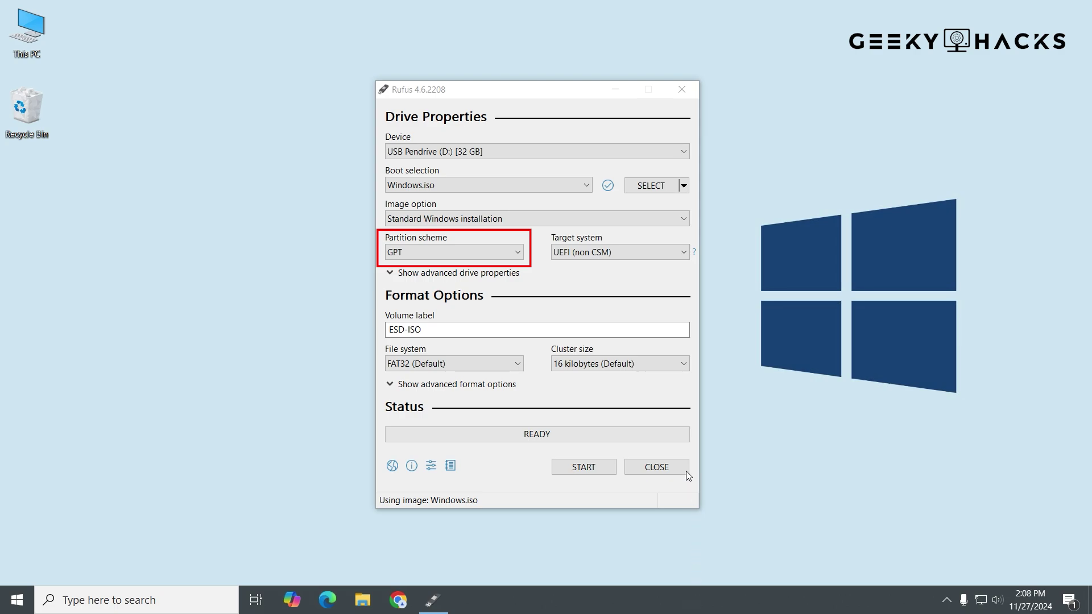
{"action": "left_click", "coordinate": [519, 258]}
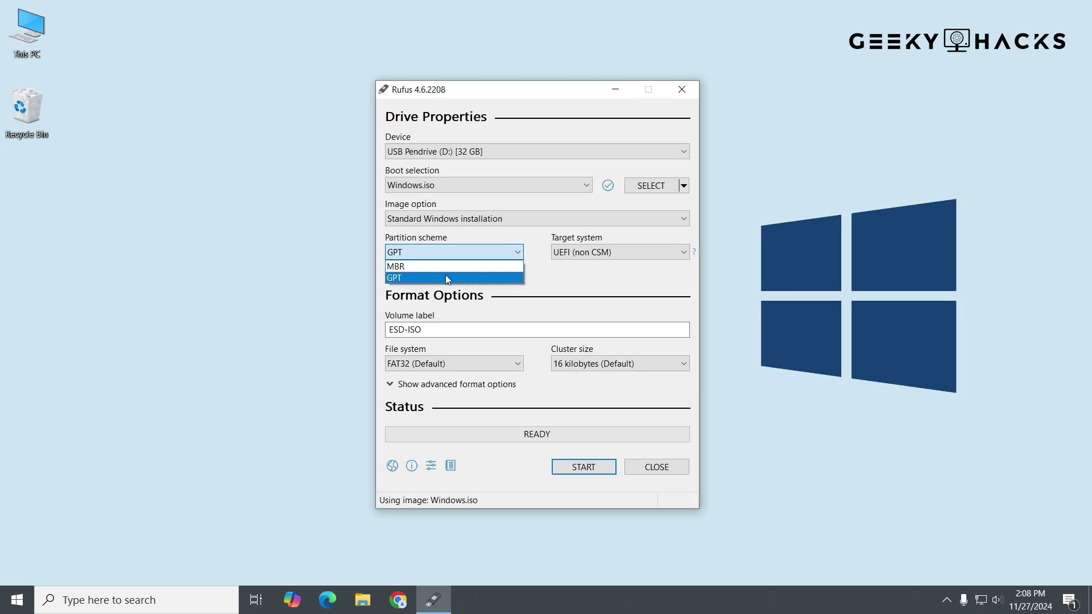
{"action": "left_click", "coordinate": [441, 267]}
{"action": "left_click", "coordinate": [518, 253]}
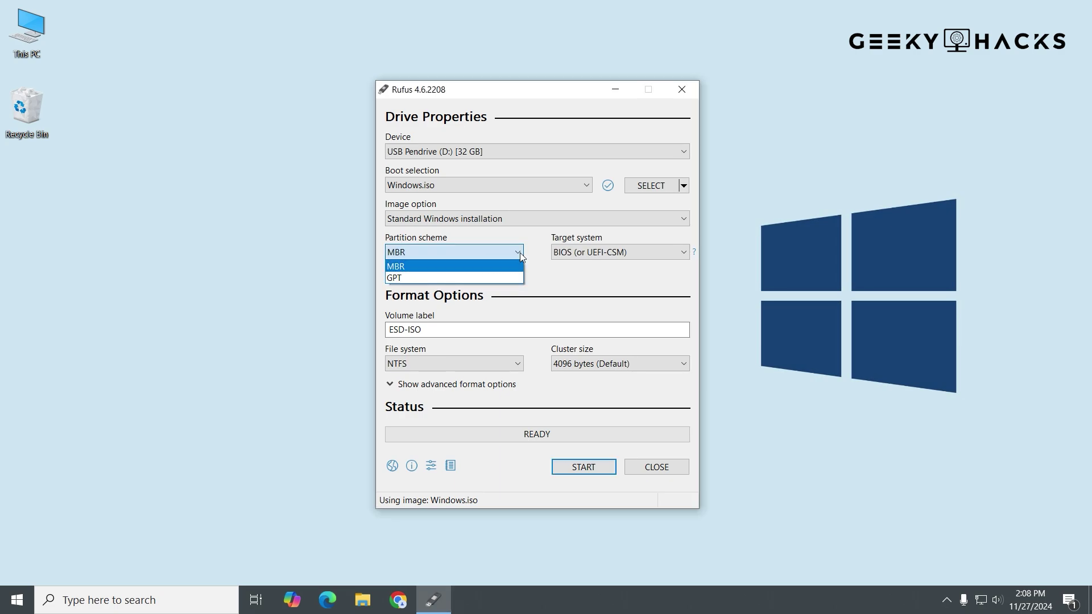
{"action": "left_click", "coordinate": [511, 278]}
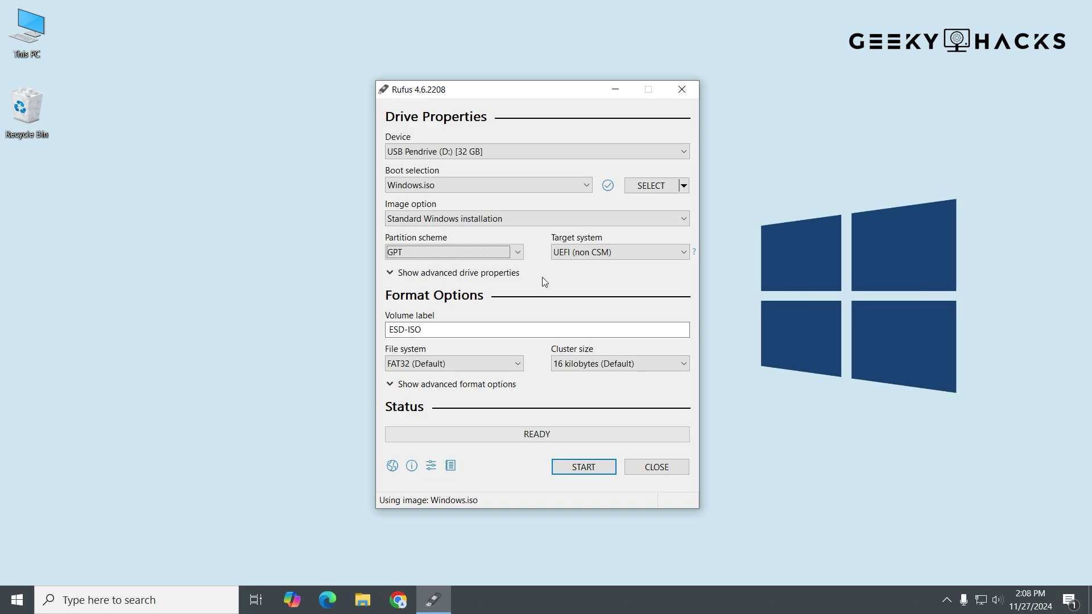
- Set the partition scheme to MBR, briefly trying GPT before switching back to MBR
{"action": "left_click", "coordinate": [518, 252]}
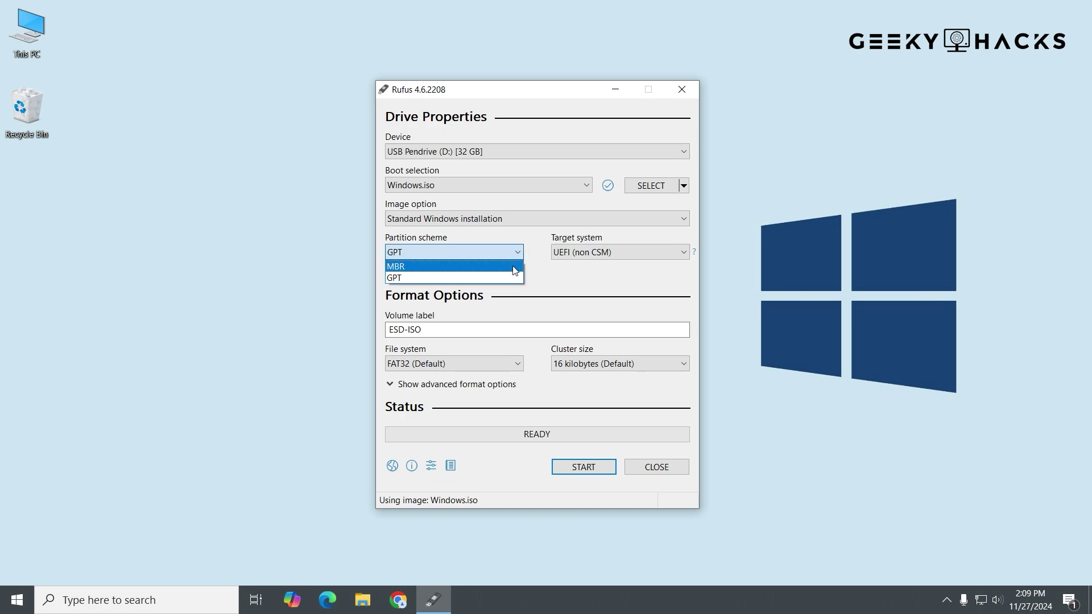
{"action": "left_click", "coordinate": [410, 265]}
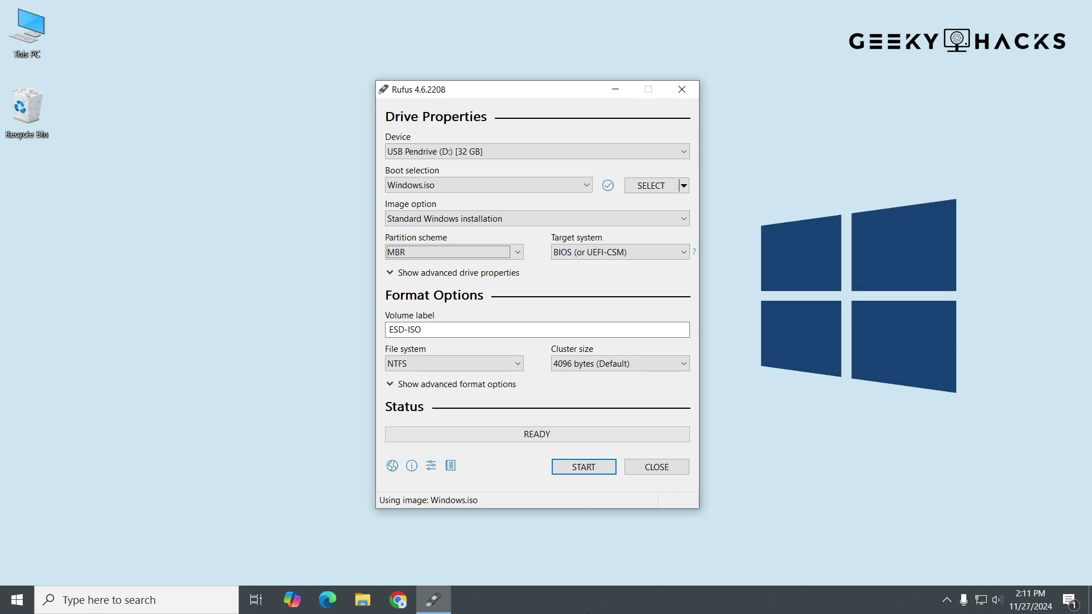
{"action": "left_click", "coordinate": [514, 254]}
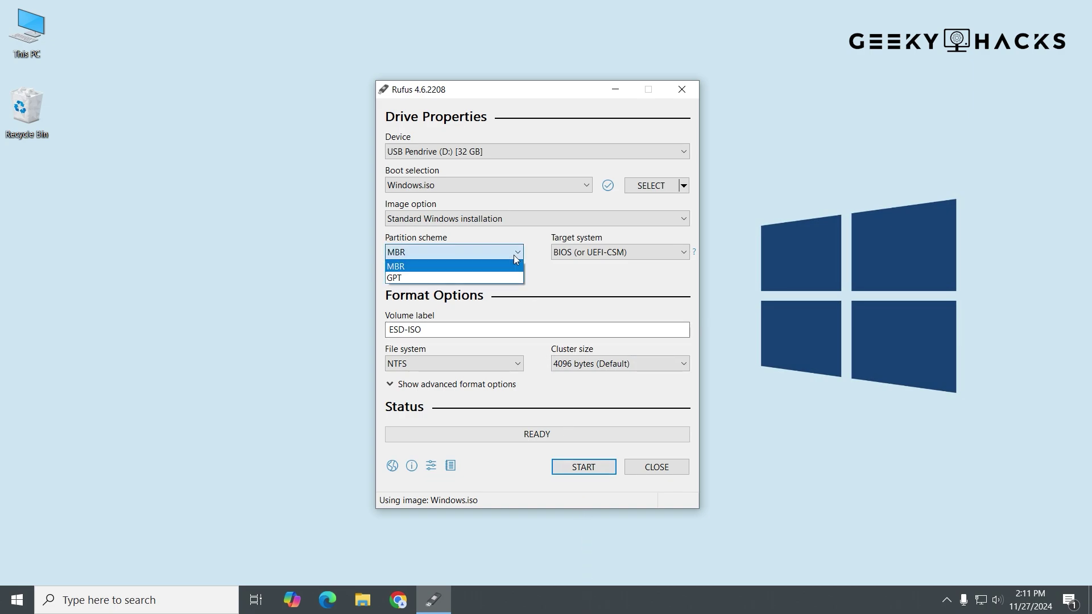
{"action": "left_click", "coordinate": [511, 278]}
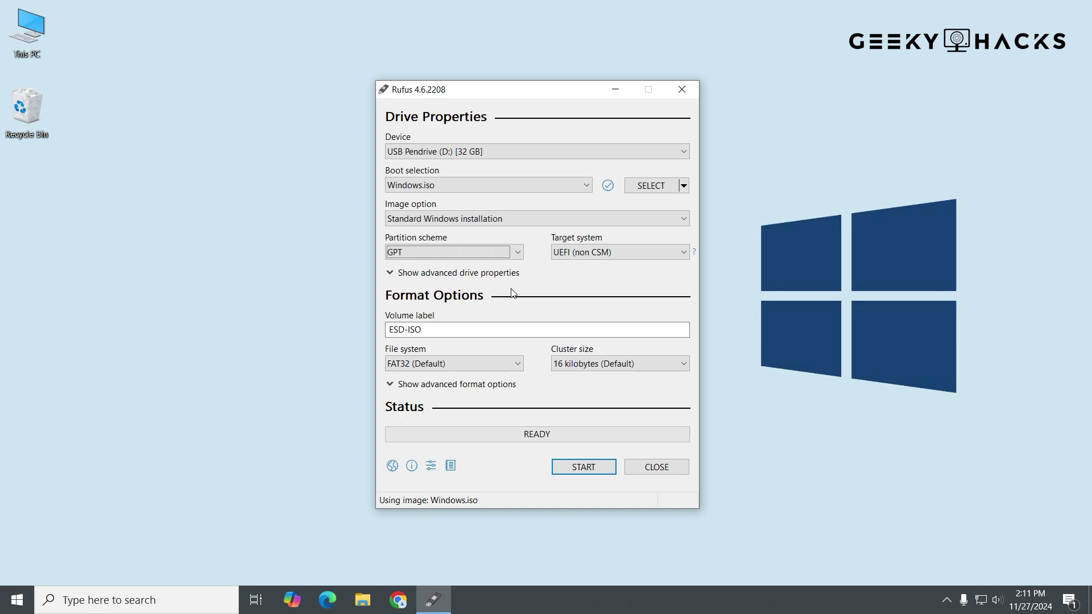
{"action": "left_click", "coordinate": [518, 252]}
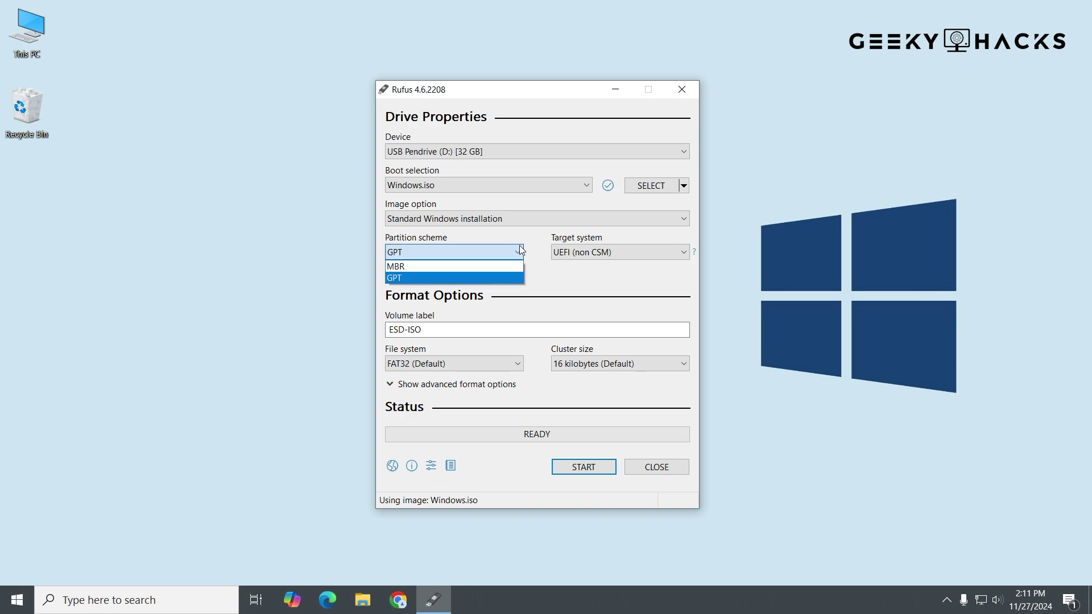
{"action": "left_click", "coordinate": [519, 267]}
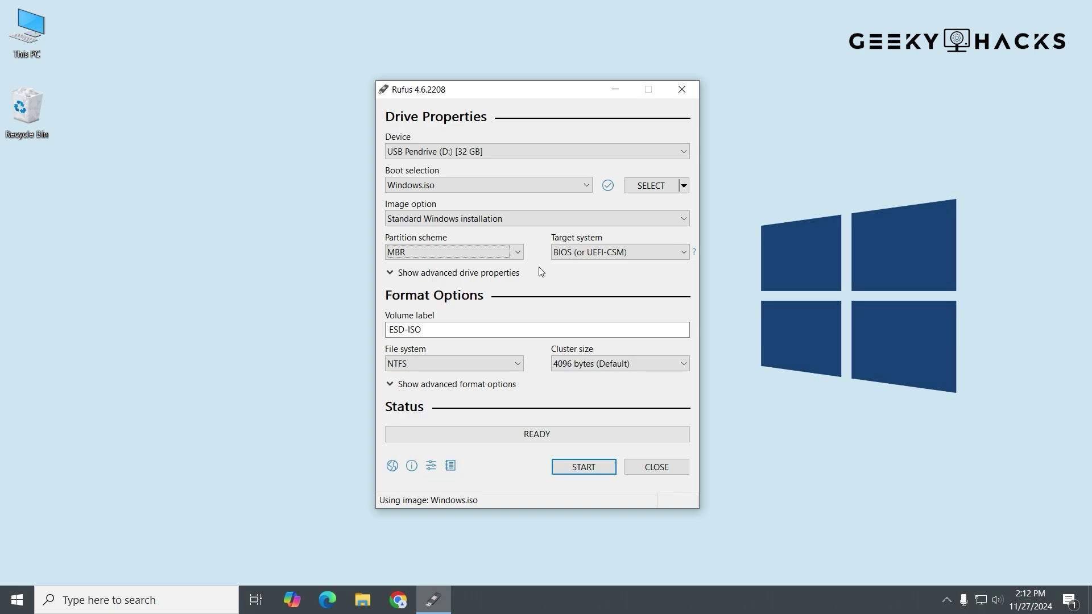
- Open Disk Management from the Win+X quick-link menu
{"action": "key", "text": "super+x"}
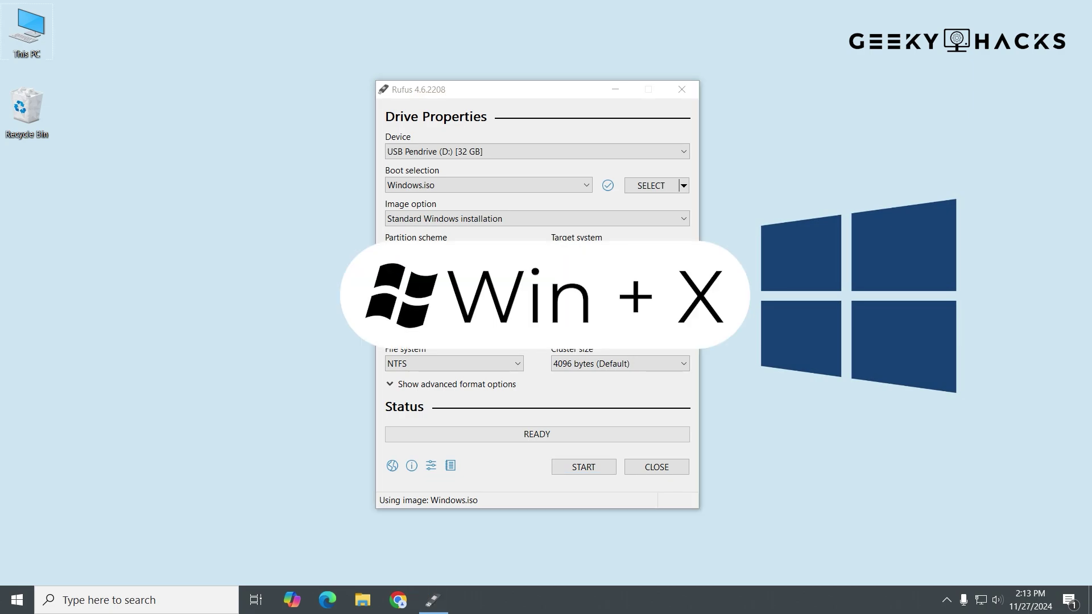
{"action": "key", "text": "super+x"}
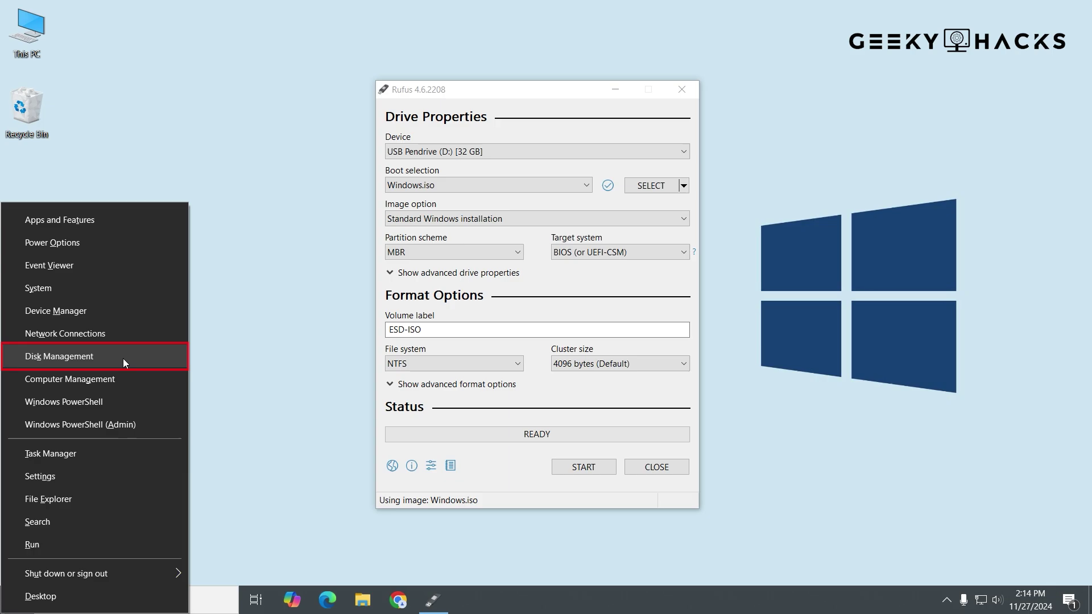
{"action": "left_click", "coordinate": [80, 361]}
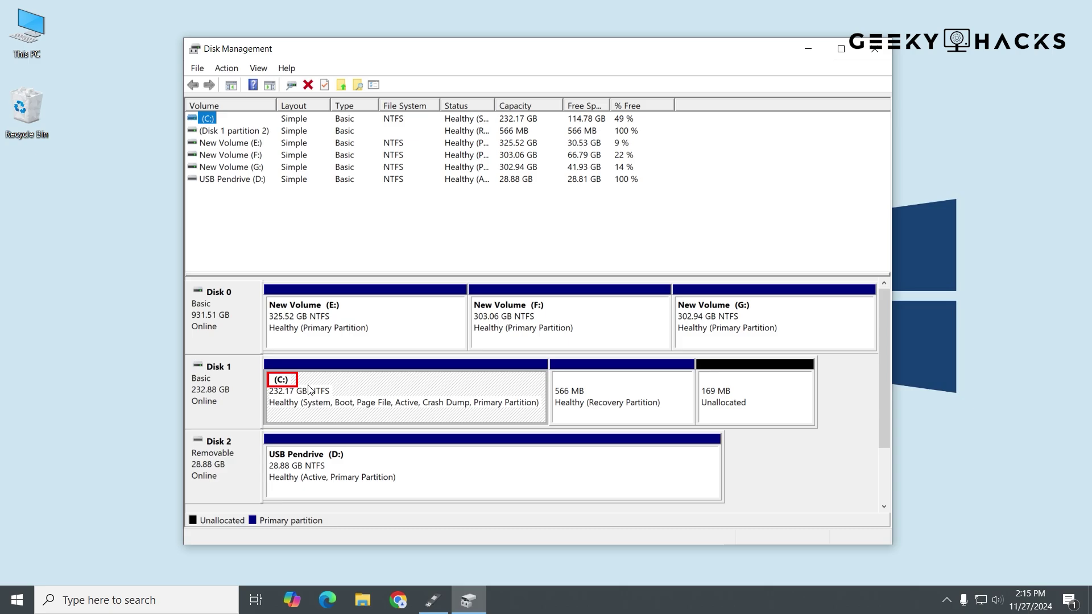
- Open Disk 1's Properties and view its Volumes tab partition details
{"action": "right_click", "coordinate": [237, 377]}
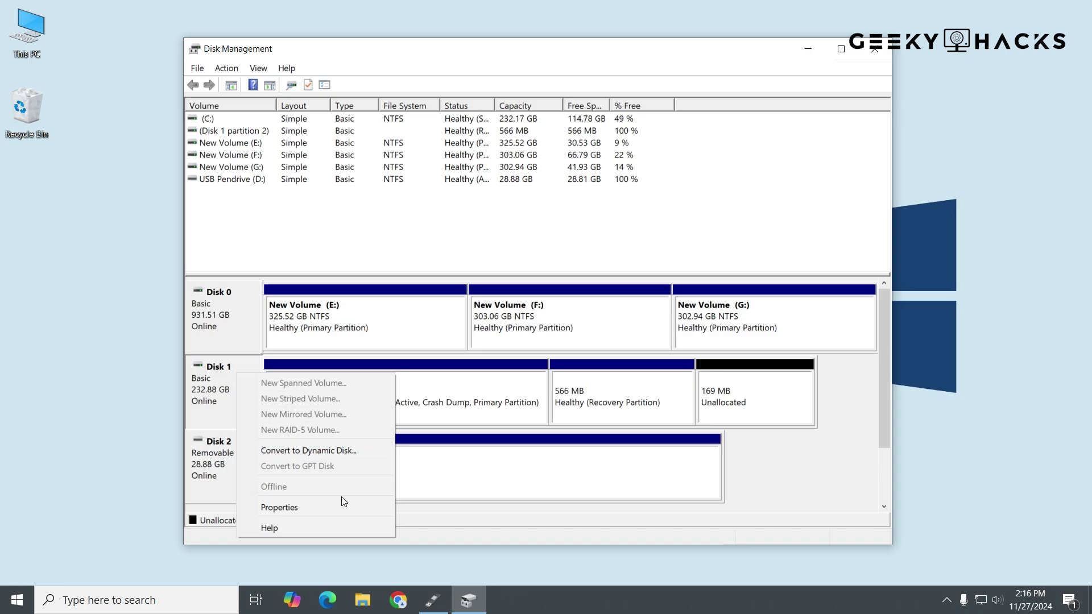
{"action": "left_click", "coordinate": [343, 516]}
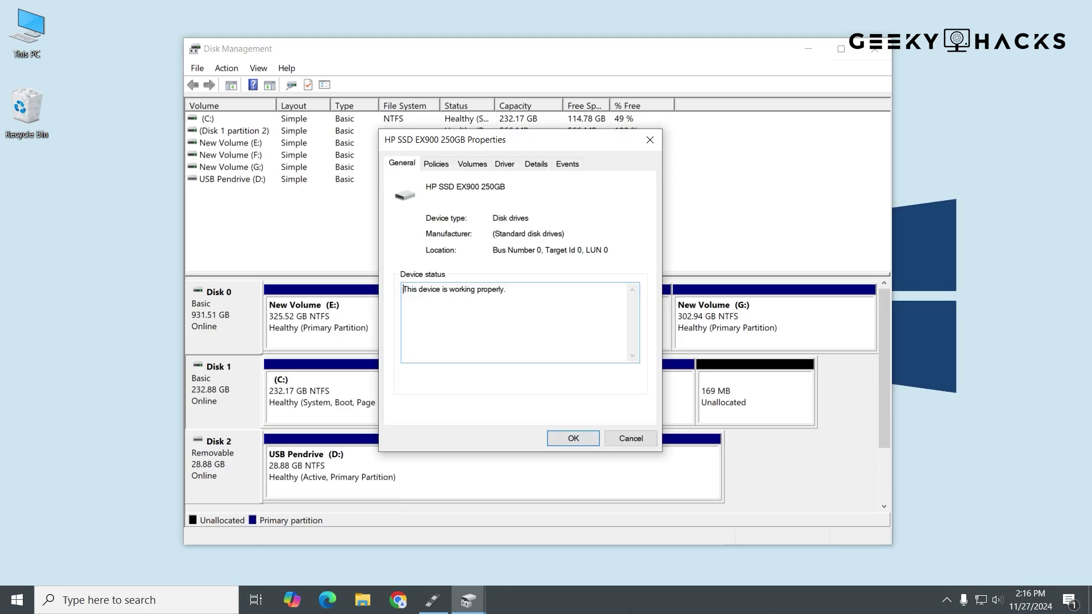
{"action": "left_click", "coordinate": [477, 170]}
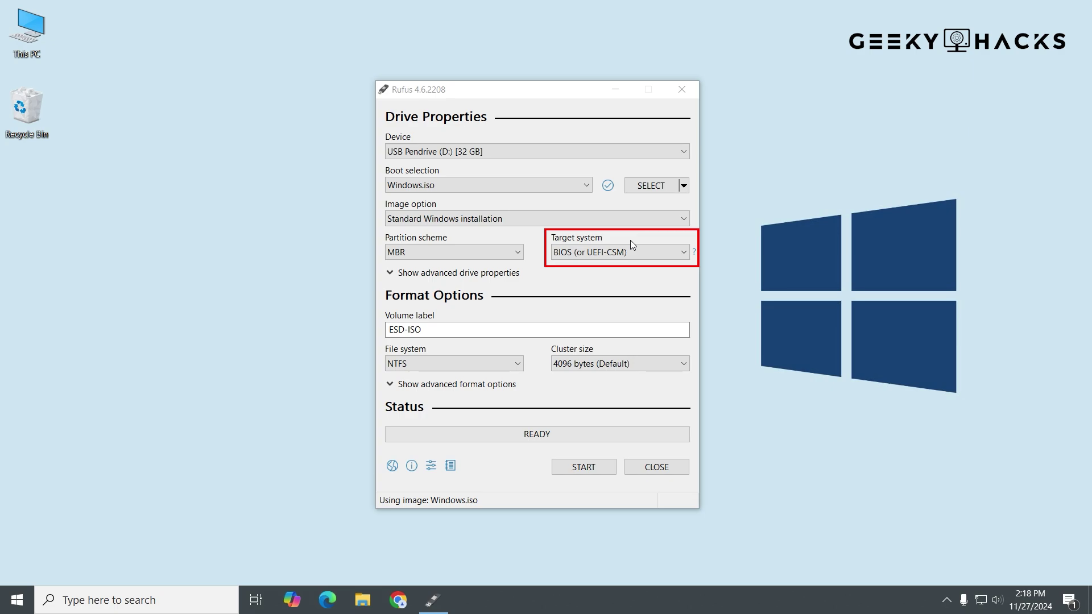
{"action": "left_click", "coordinate": [521, 253]}
{"action": "left_click", "coordinate": [516, 278]}
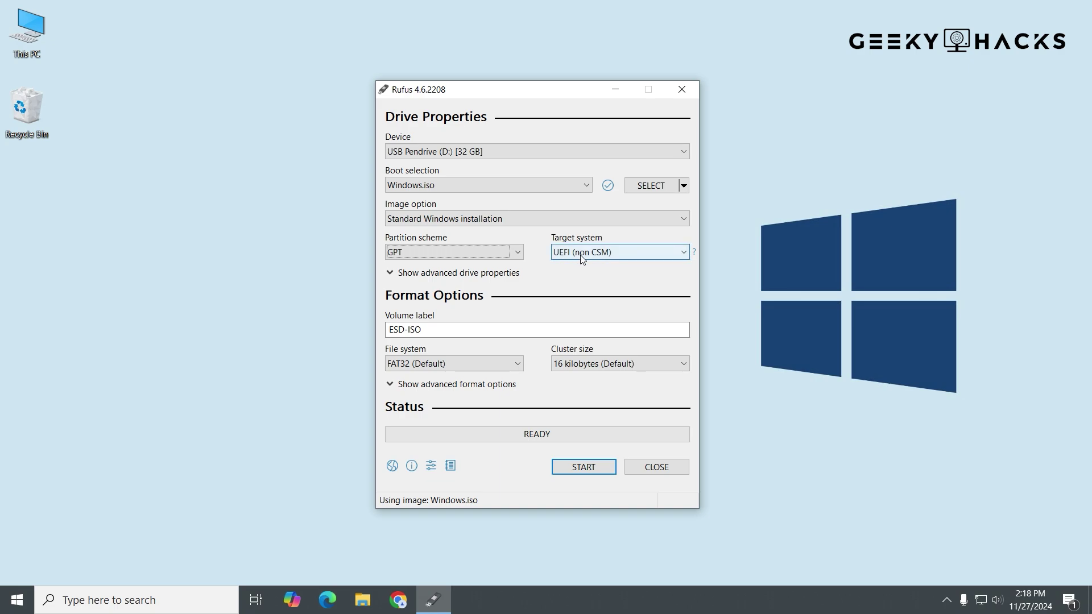
{"action": "mouse_move", "coordinate": [582, 260]}
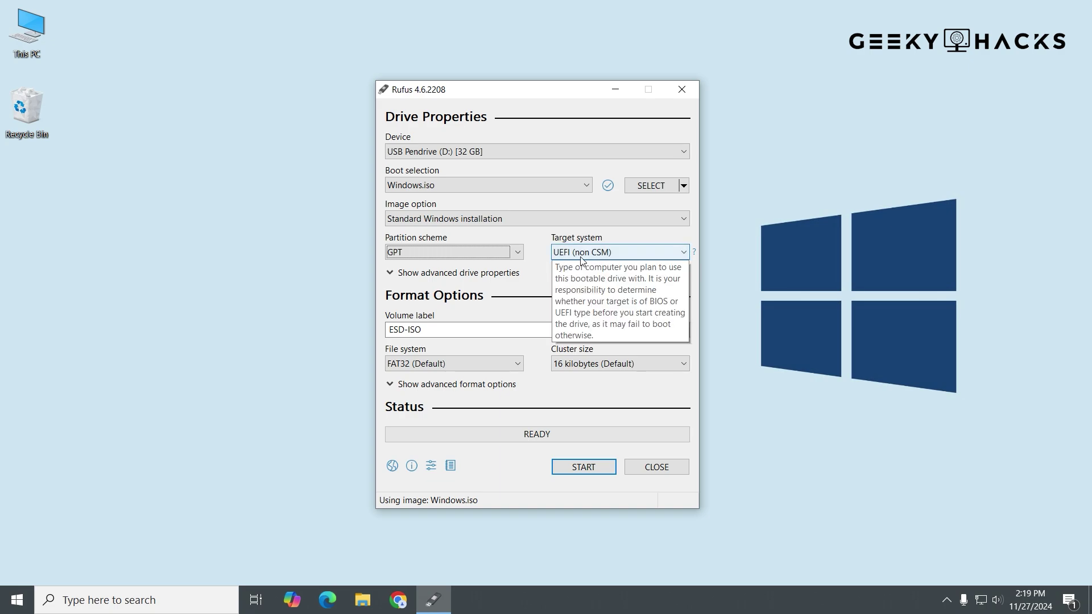
{"action": "left_click", "coordinate": [819, 348]}
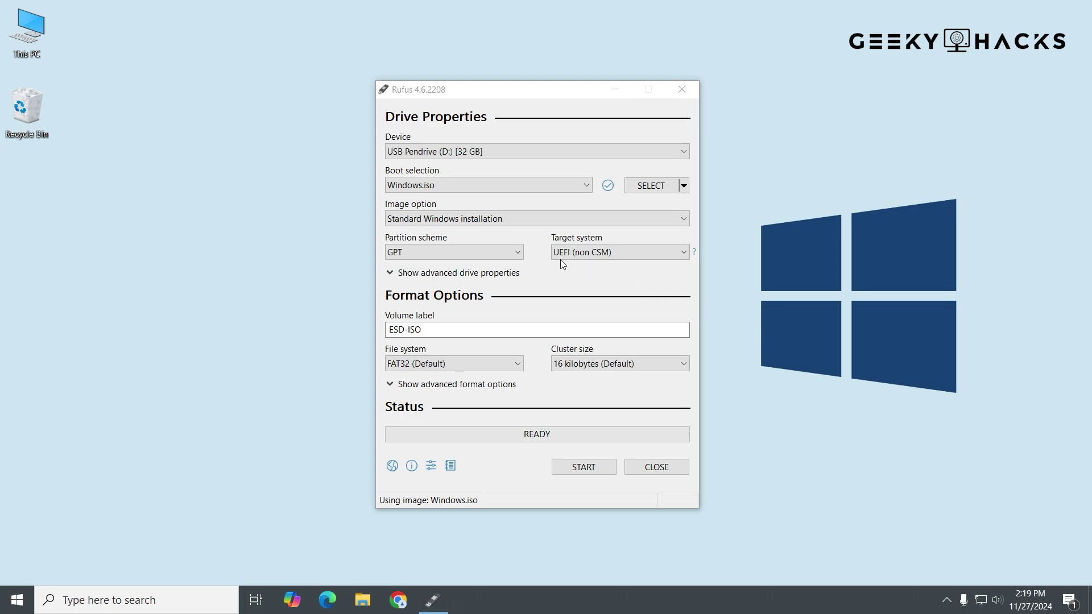
{"action": "left_click", "coordinate": [519, 253]}
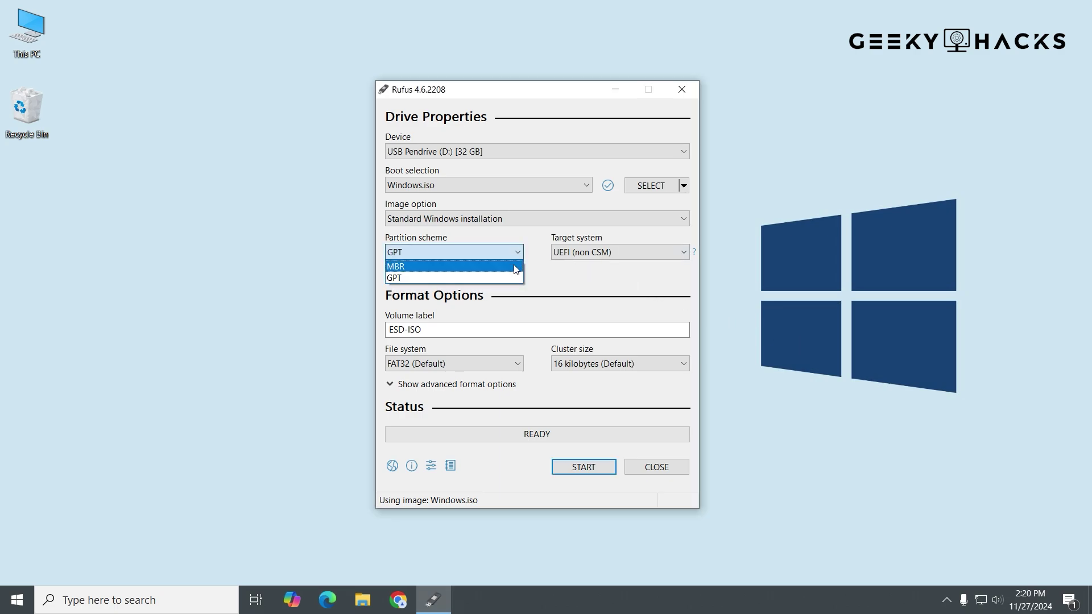
{"action": "left_click", "coordinate": [517, 266]}
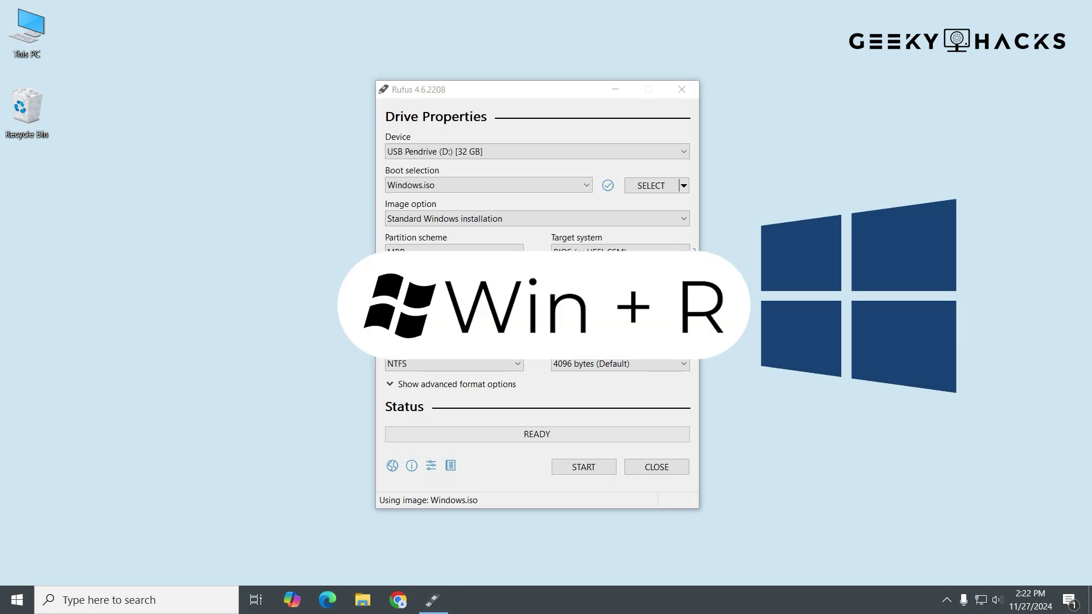
- Run msinfo32 and confirm System Summary shows BIOS Mode as Legacy
{"action": "key", "text": "super+r"}
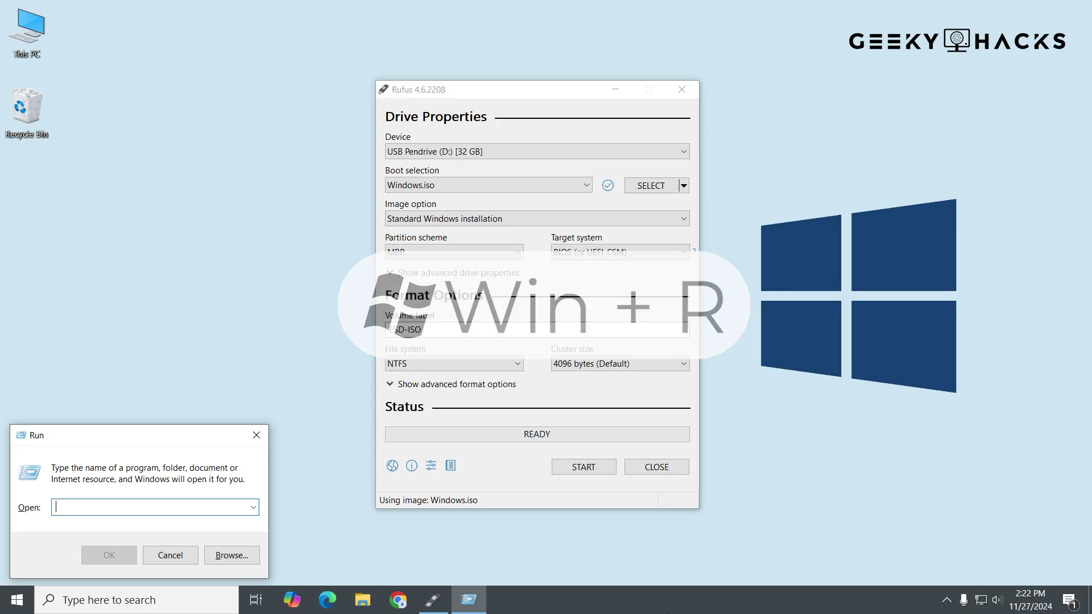
{"action": "type", "text": "msinfo32"}
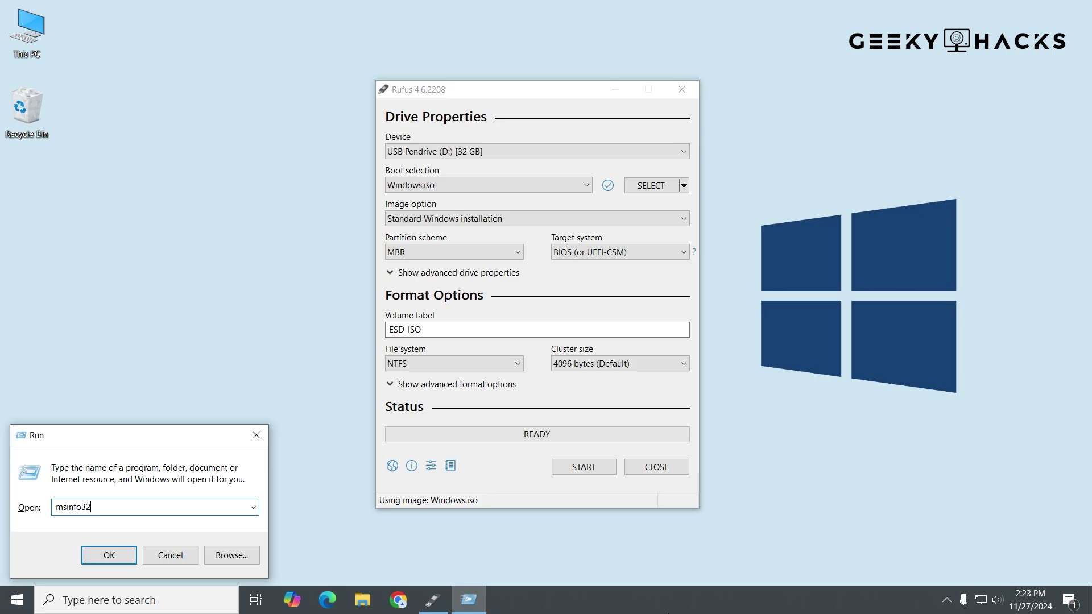
{"action": "key", "text": "Return"}
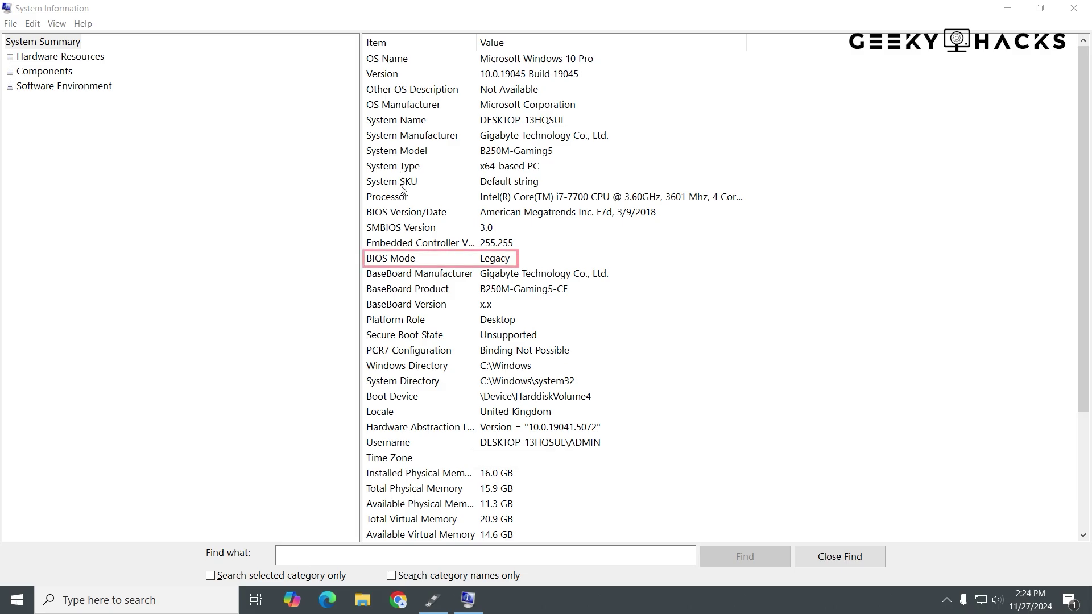
{"action": "left_click", "coordinate": [410, 259]}
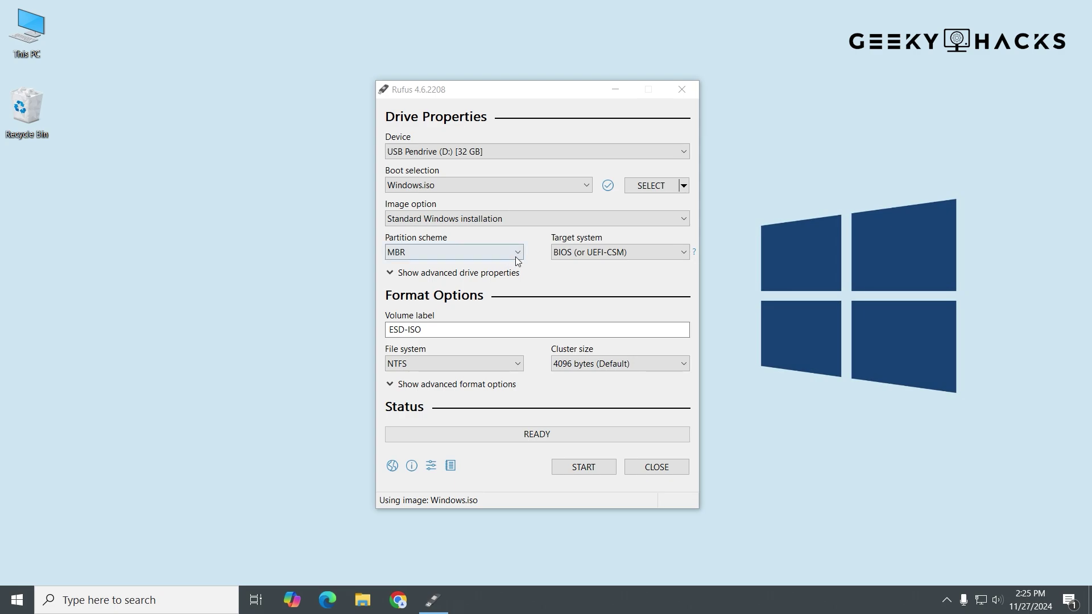
{"action": "left_click", "coordinate": [519, 253]}
{"action": "left_click", "coordinate": [511, 278]}
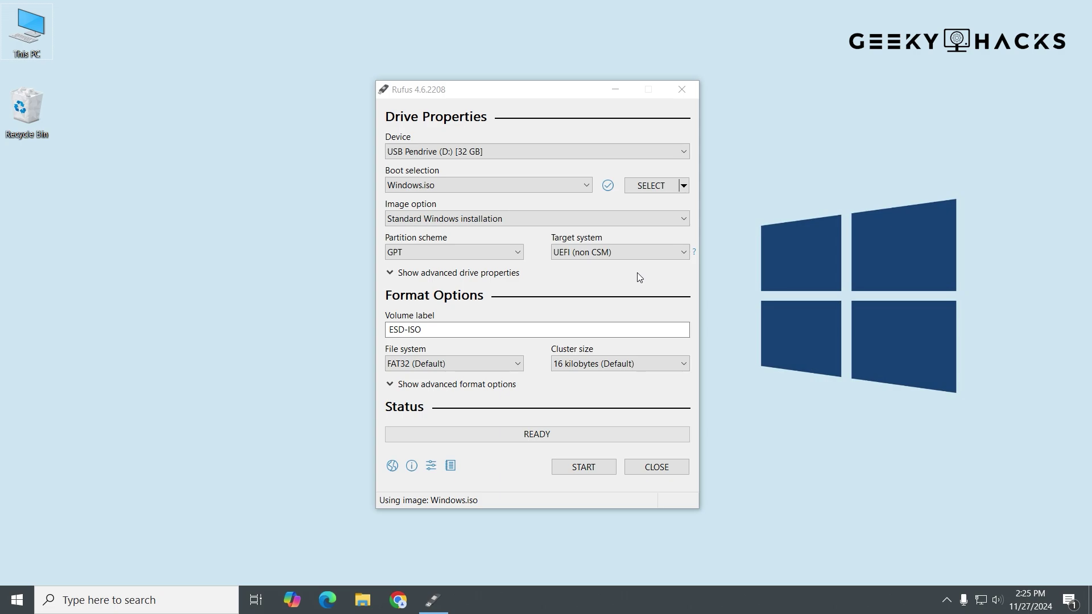
{"action": "left_click", "coordinate": [519, 257]}
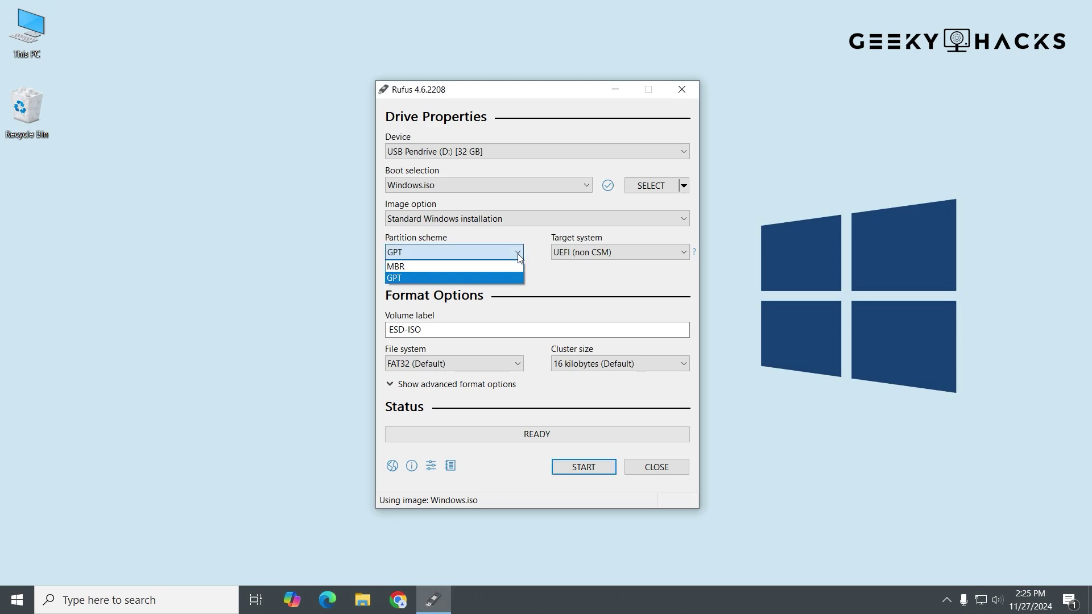
{"action": "left_click", "coordinate": [513, 265]}
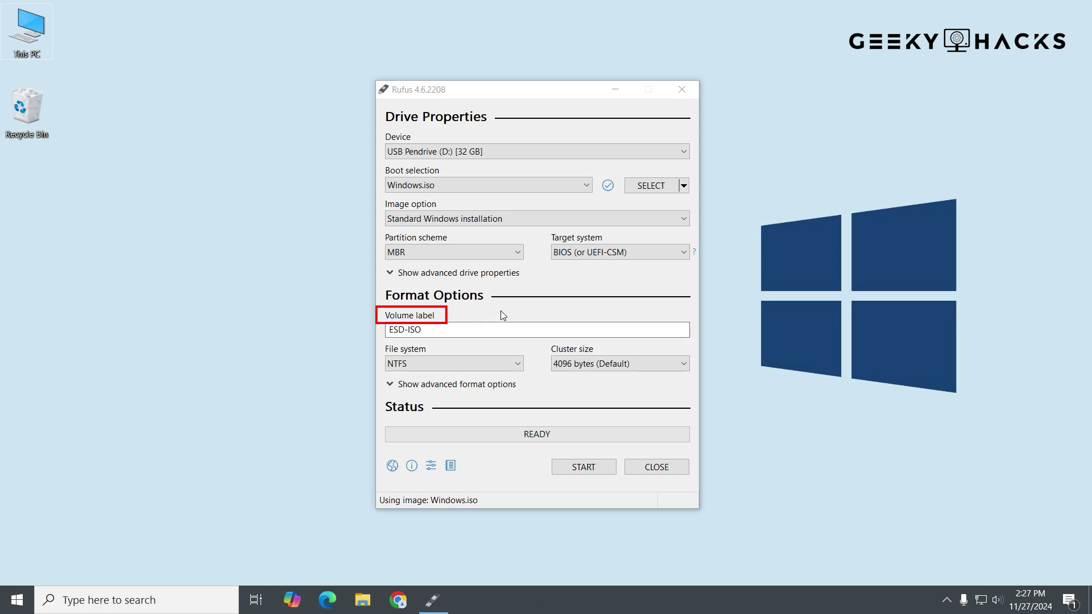
- Replace the ESD-ISO volume label with 'Windows Boot USB'
{"action": "left_click", "coordinate": [433, 335]}
{"action": "key", "text": "BackSpace"}
{"action": "key", "text": "BackSpace"}
{"action": "key", "text": "BackSpace"}
{"action": "key", "text": "BackSpace"}
{"action": "key", "text": "BackSpace"}
{"action": "key", "text": "BackSpace"}
{"action": "key", "text": "BackSpace"}
{"action": "type", "text": "W"}
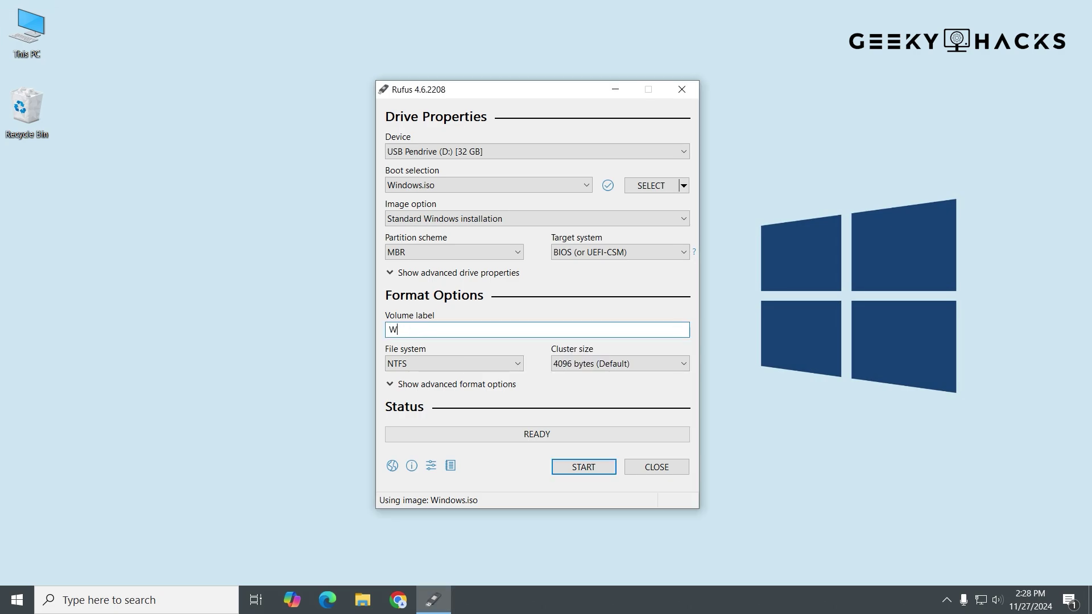
{"action": "type", "text": "indows Boot USB"}
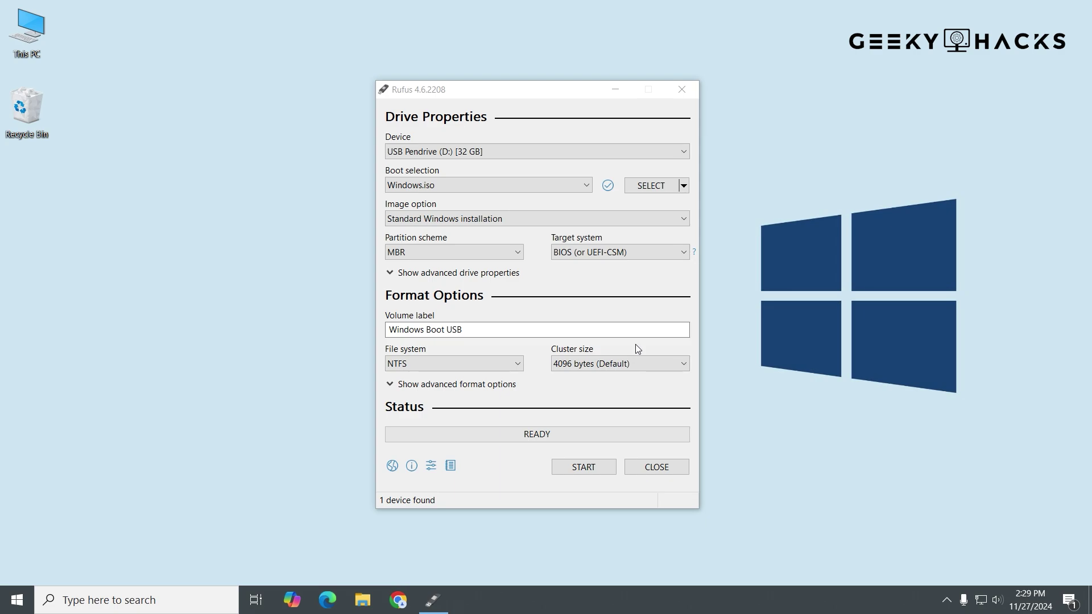
- Write Windows.iso to the USB drive, accepting that all its data will be erased
{"action": "left_click", "coordinate": [598, 469]}
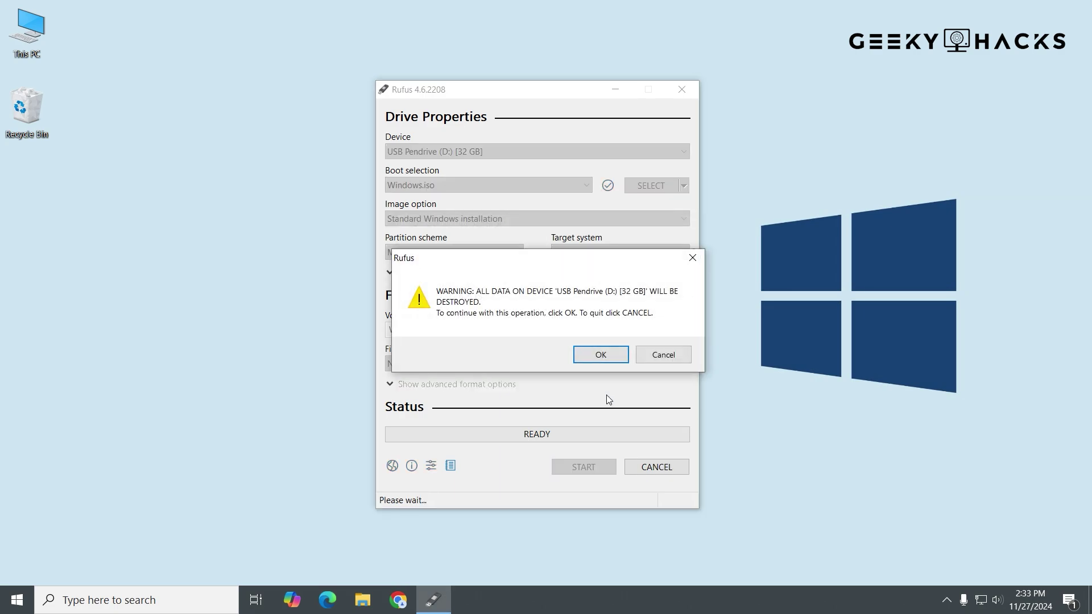
{"action": "left_click", "coordinate": [601, 358]}
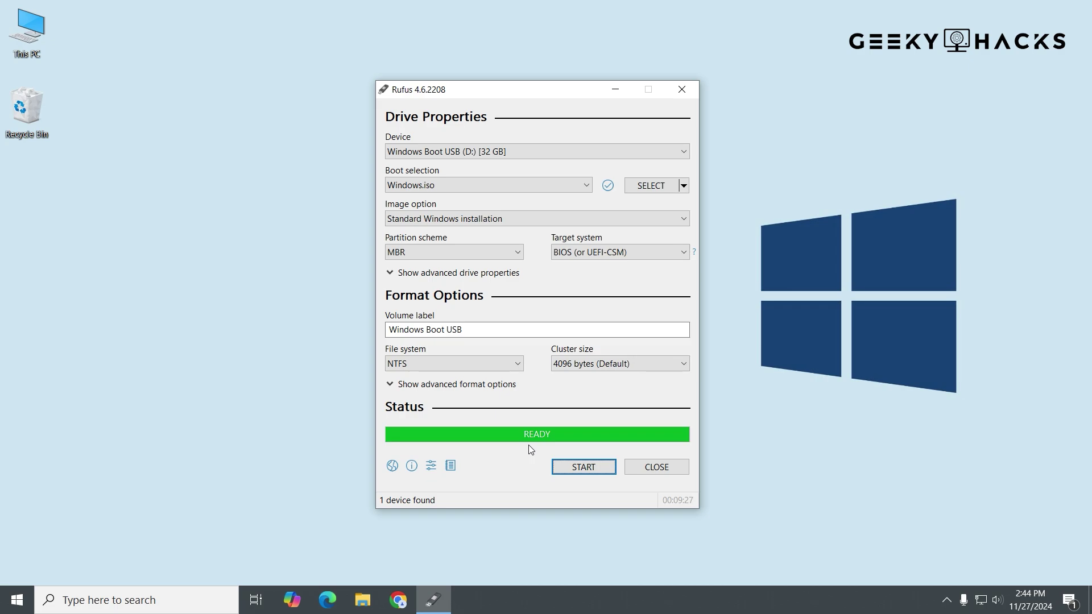
- Close Rufus and restart the computer
{"action": "left_click", "coordinate": [687, 467]}
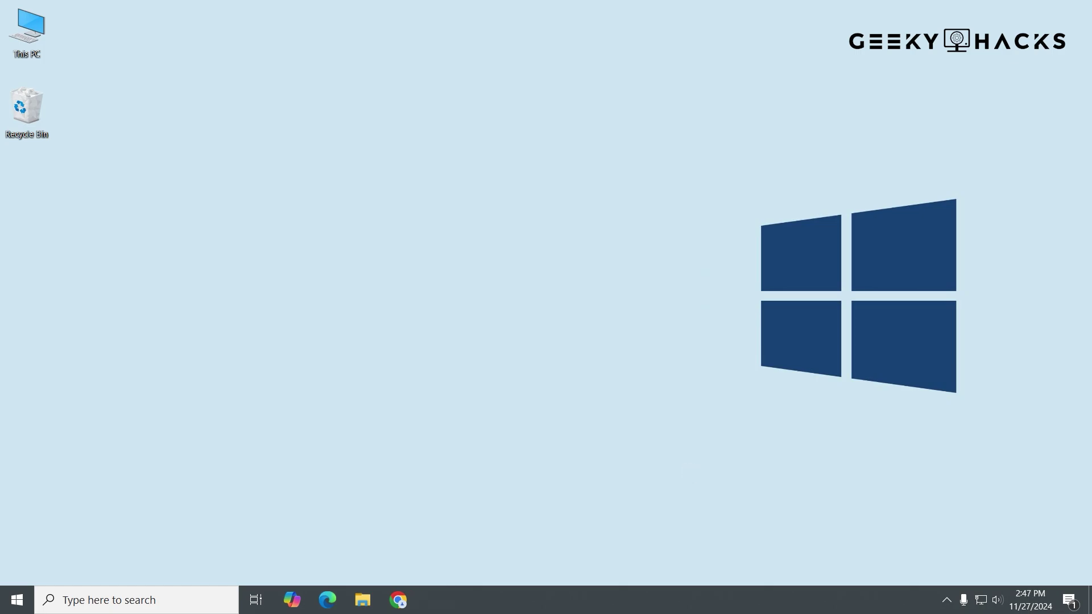
{"action": "left_click", "coordinate": [16, 601]}
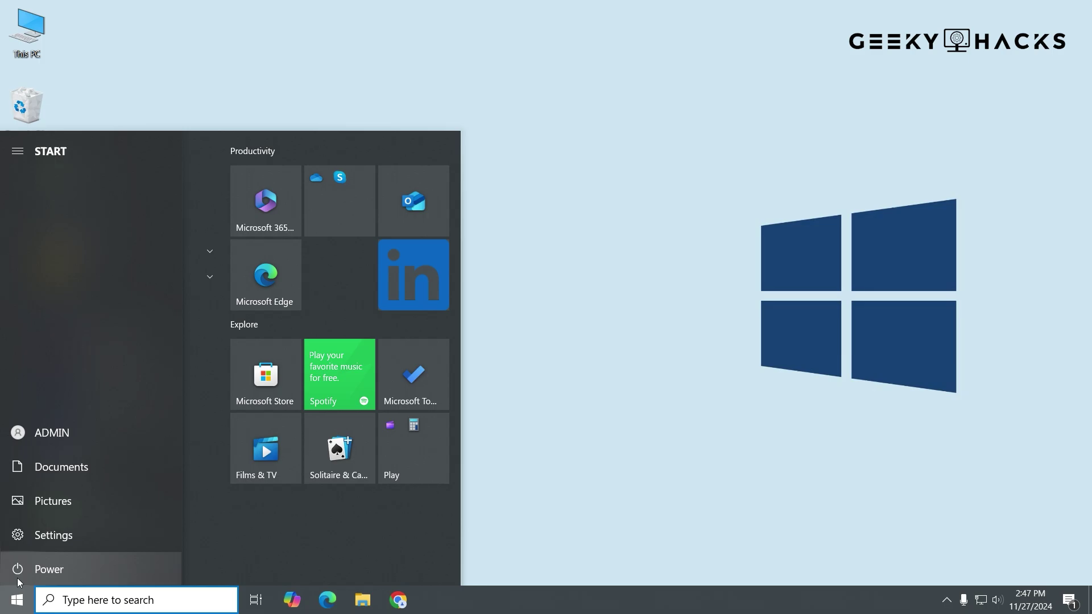
{"action": "left_click", "coordinate": [19, 581]}
{"action": "left_click", "coordinate": [75, 537]}
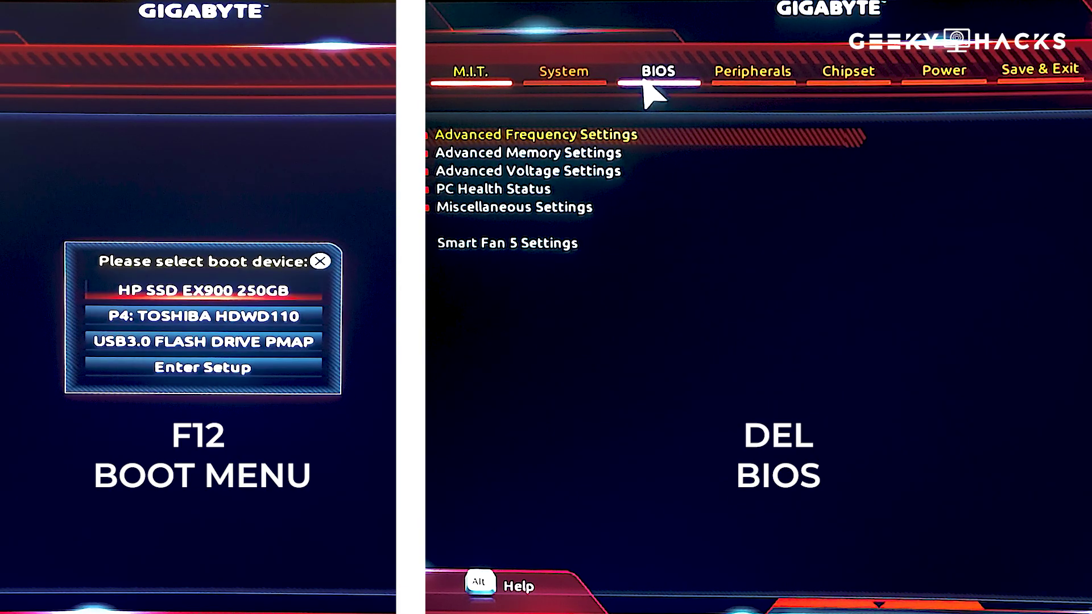
- Set Boot Option #1 in Hard Drive BBS Priorities to the USB3.0 FLASH DRIVE PMAP
{"action": "left_click", "coordinate": [672, 79]}
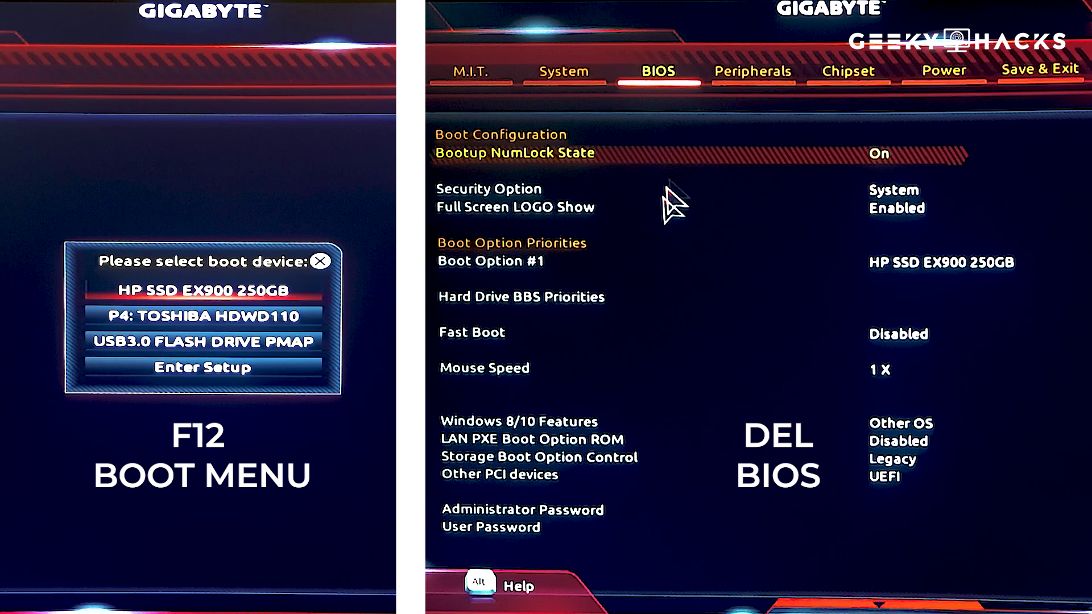
{"action": "left_click", "coordinate": [543, 302]}
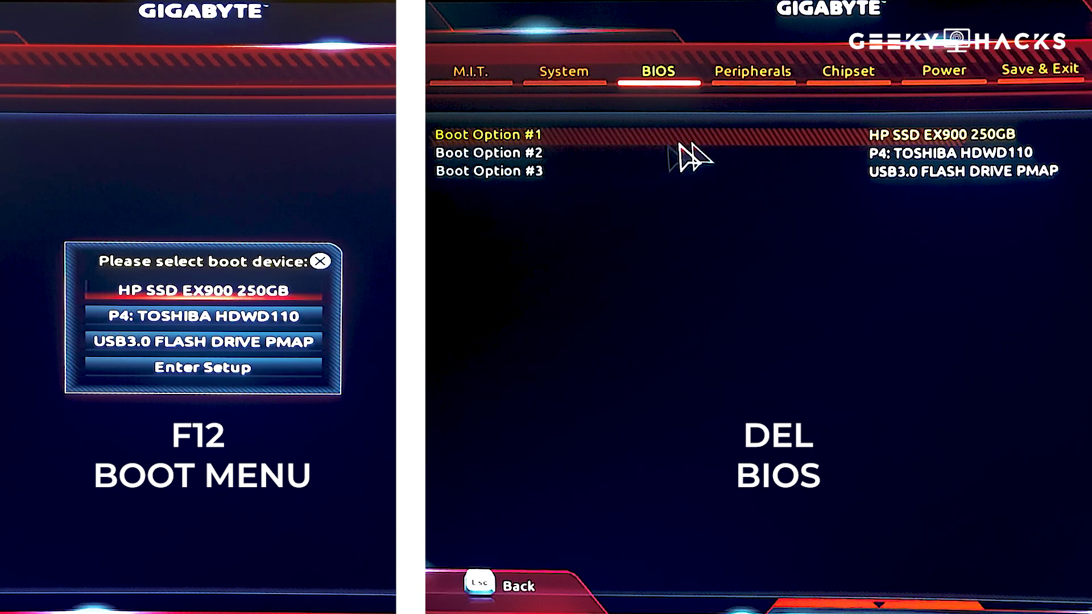
{"action": "left_click", "coordinate": [900, 143]}
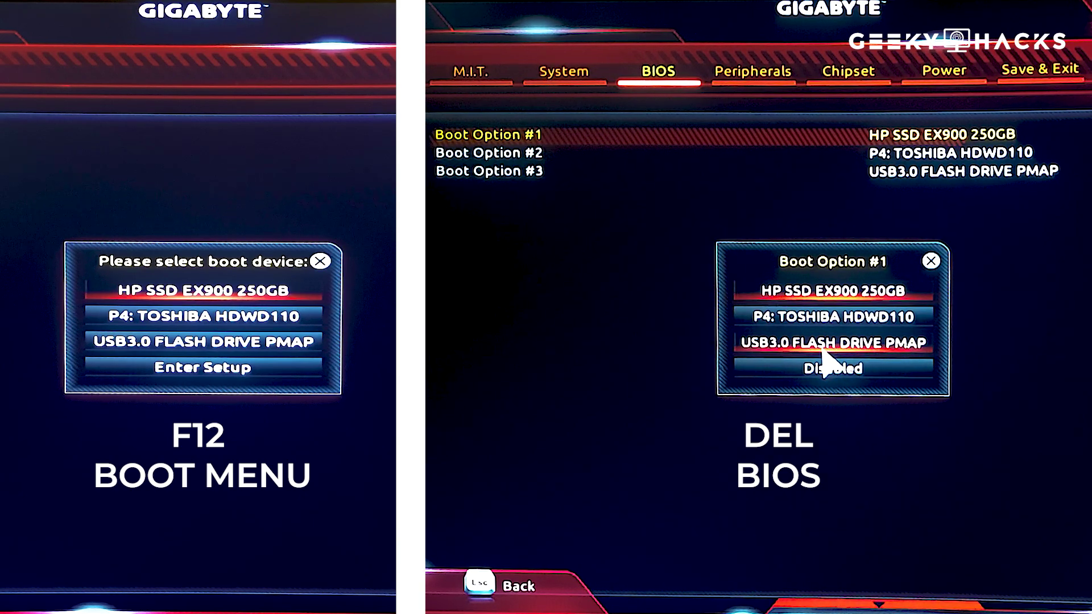
{"action": "left_click", "coordinate": [874, 348]}
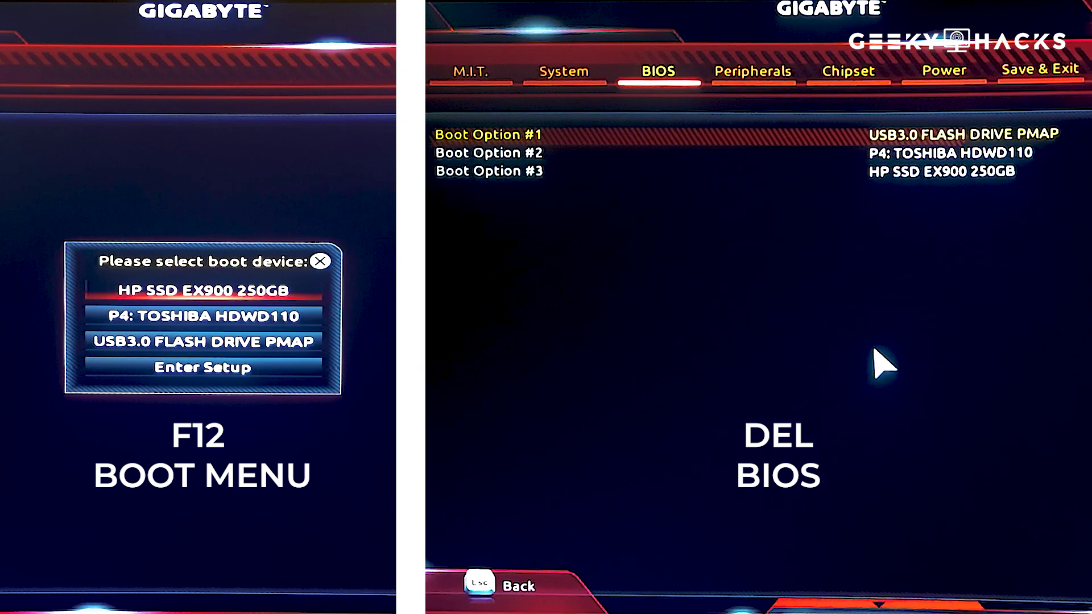
- Save the BIOS settings and restart using Save & Exit Setup
{"action": "left_click", "coordinate": [1081, 84]}
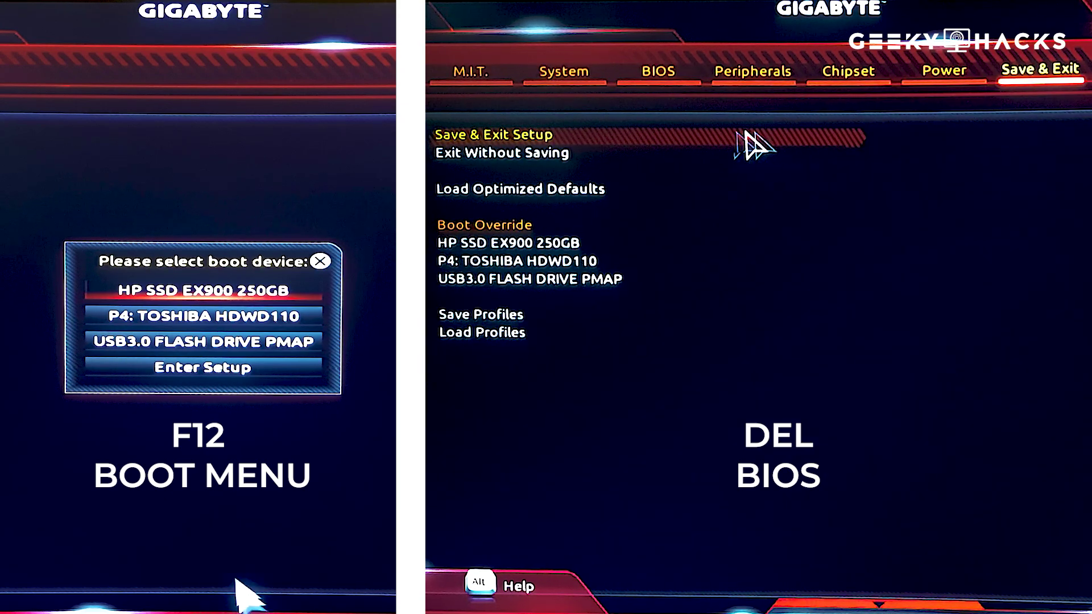
{"action": "left_click", "coordinate": [559, 137]}
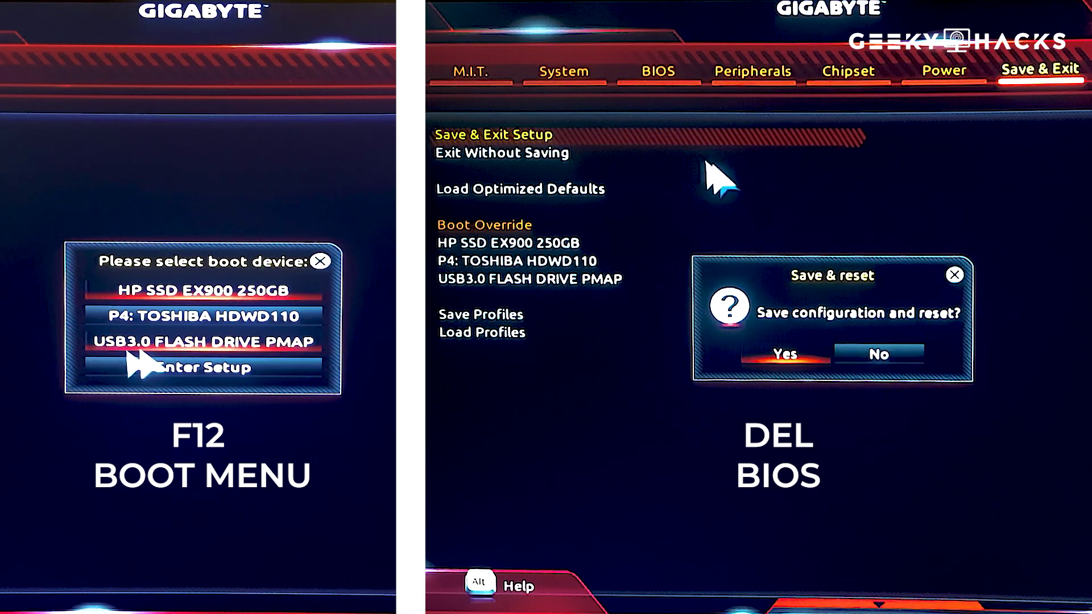
{"action": "left_click", "coordinate": [809, 359]}
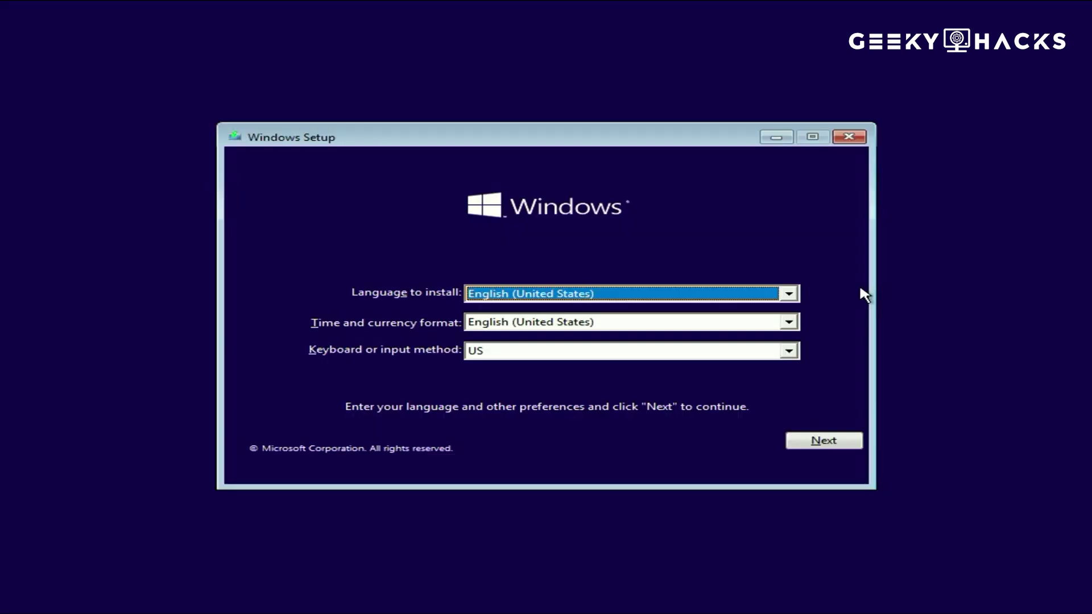
- Keep the default language settings and start the install without a product key
{"action": "left_click", "coordinate": [845, 442]}
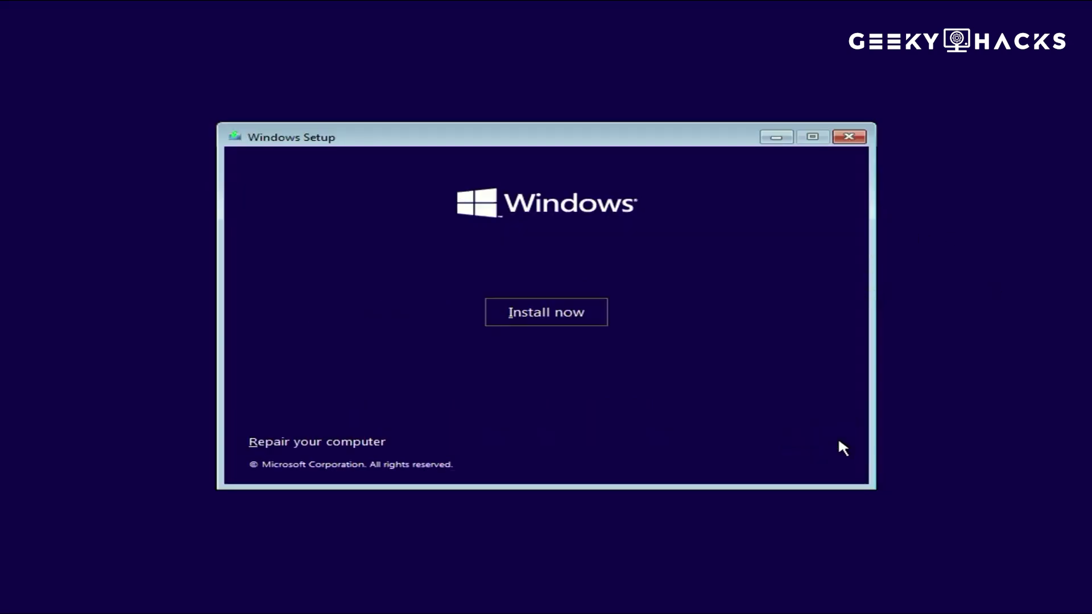
{"action": "left_click", "coordinate": [545, 312]}
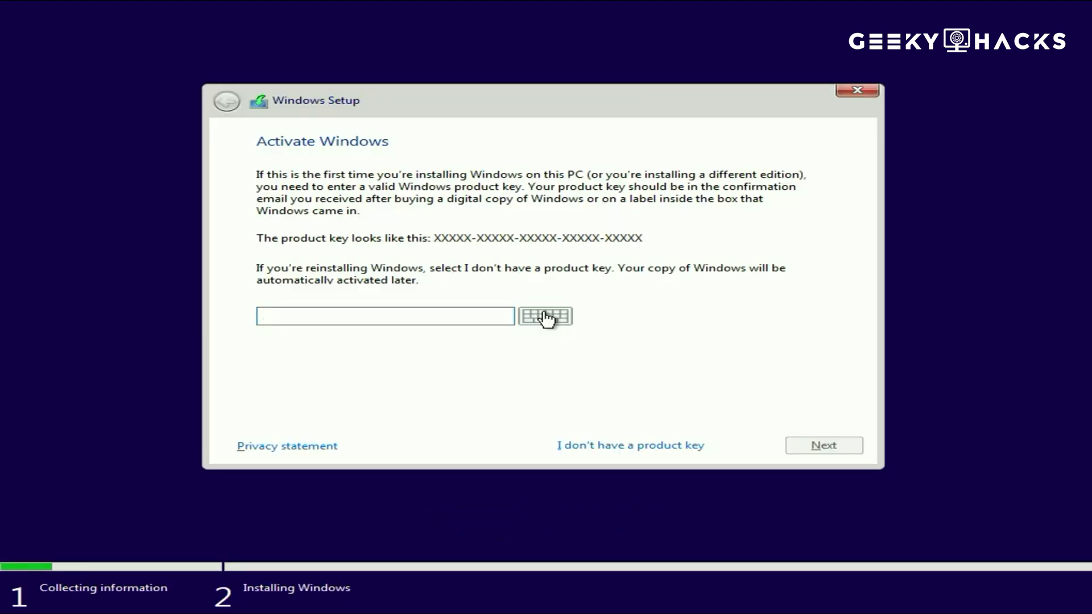
{"action": "left_click", "coordinate": [652, 448]}
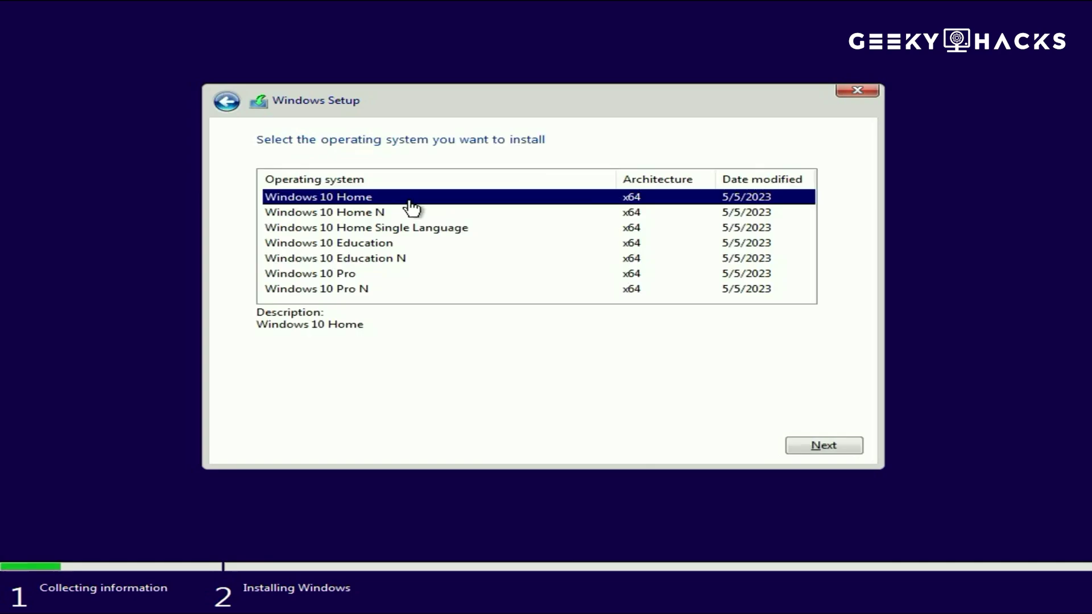
- Choose Windows 10 Pro, accept the license terms, and pick a Custom installation
{"action": "left_click", "coordinate": [349, 276]}
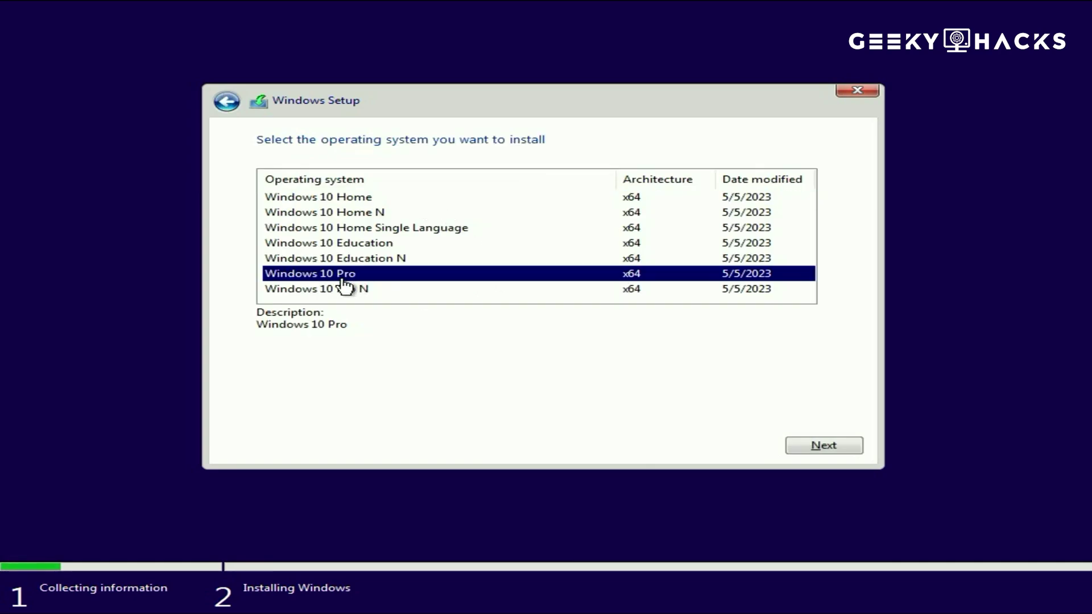
{"action": "left_click", "coordinate": [829, 449]}
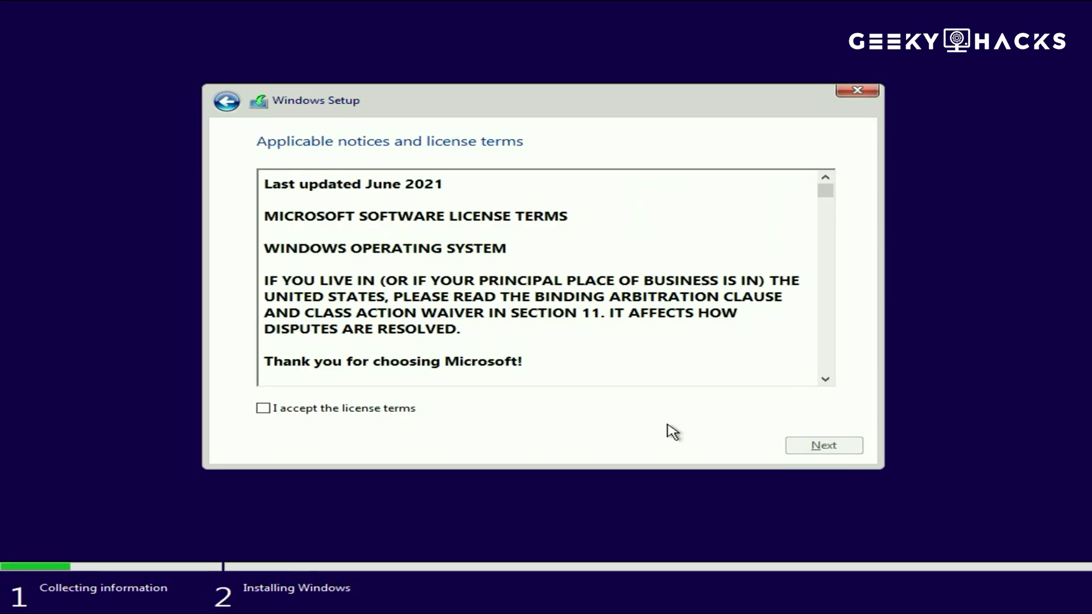
{"action": "left_click", "coordinate": [262, 409]}
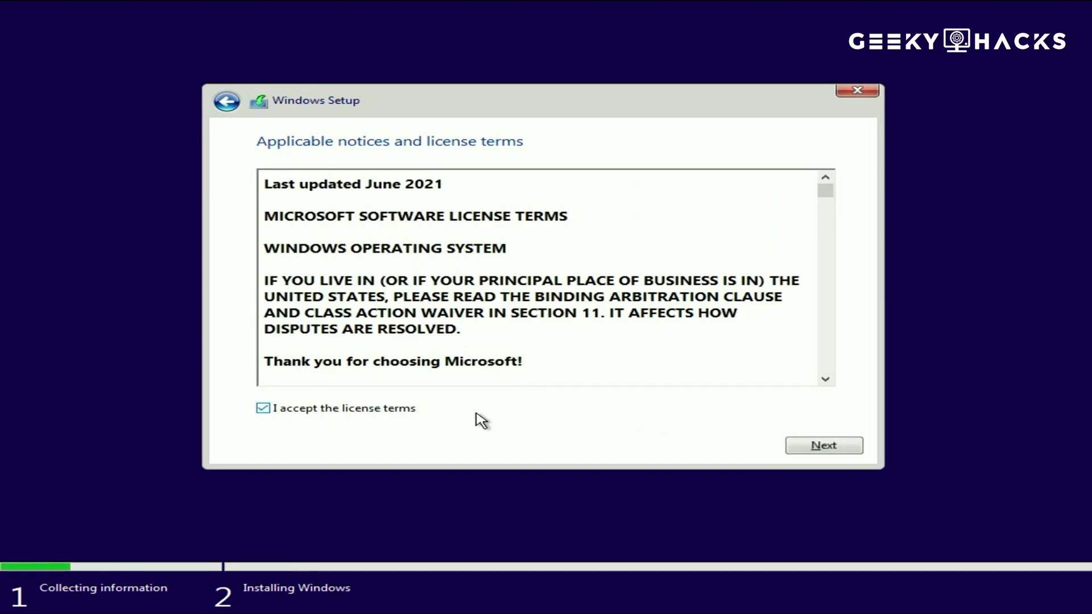
{"action": "left_click", "coordinate": [820, 449]}
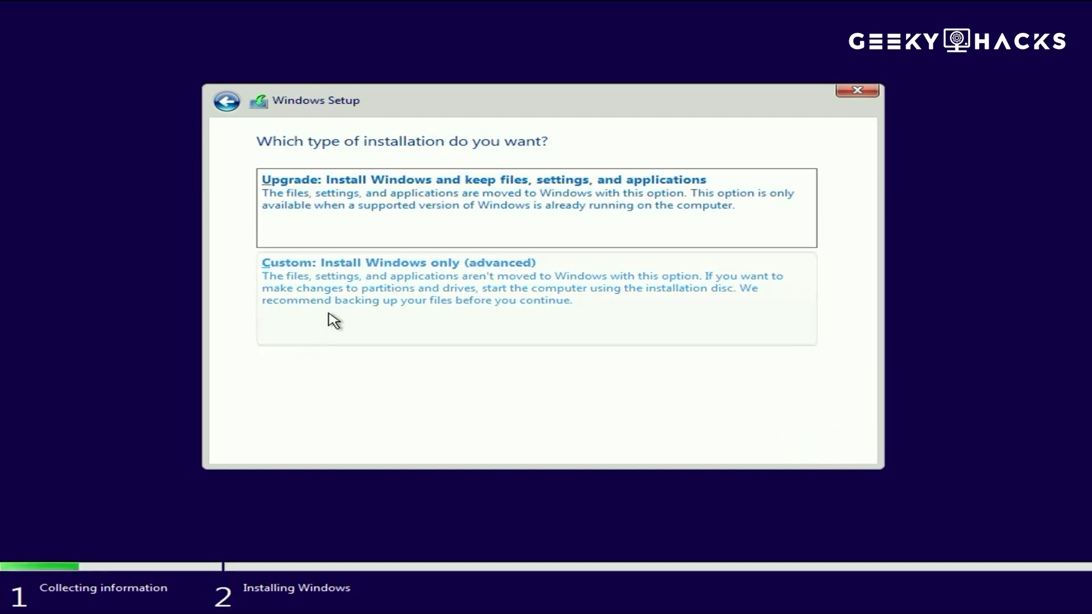
{"action": "left_click", "coordinate": [355, 296]}
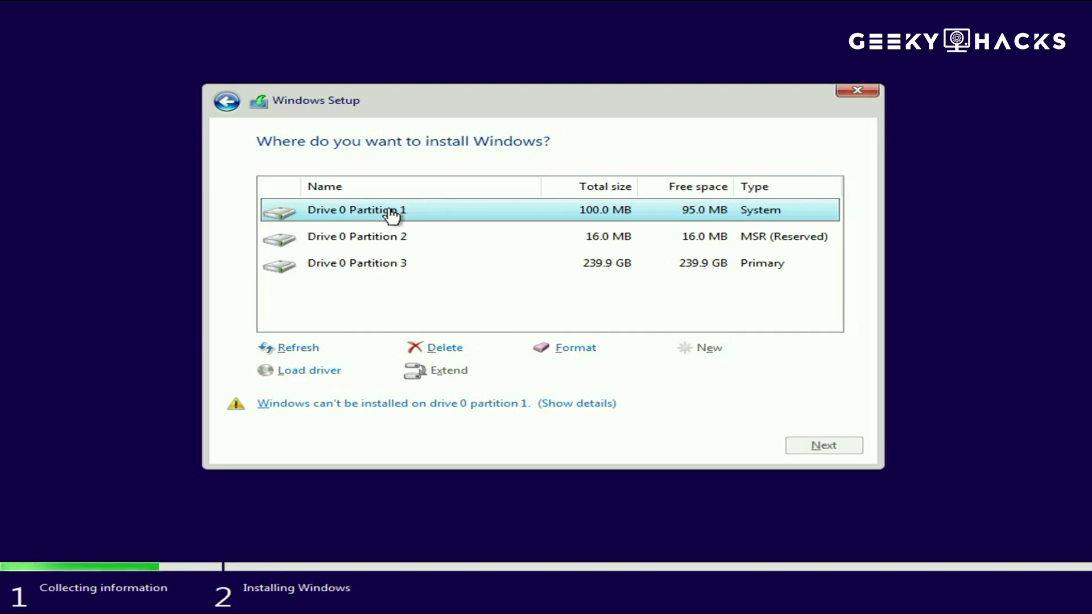
- Delete all three partitions on Drive 0, including the 100.0 MB and 239.9 GB ones
{"action": "left_click", "coordinate": [441, 349]}
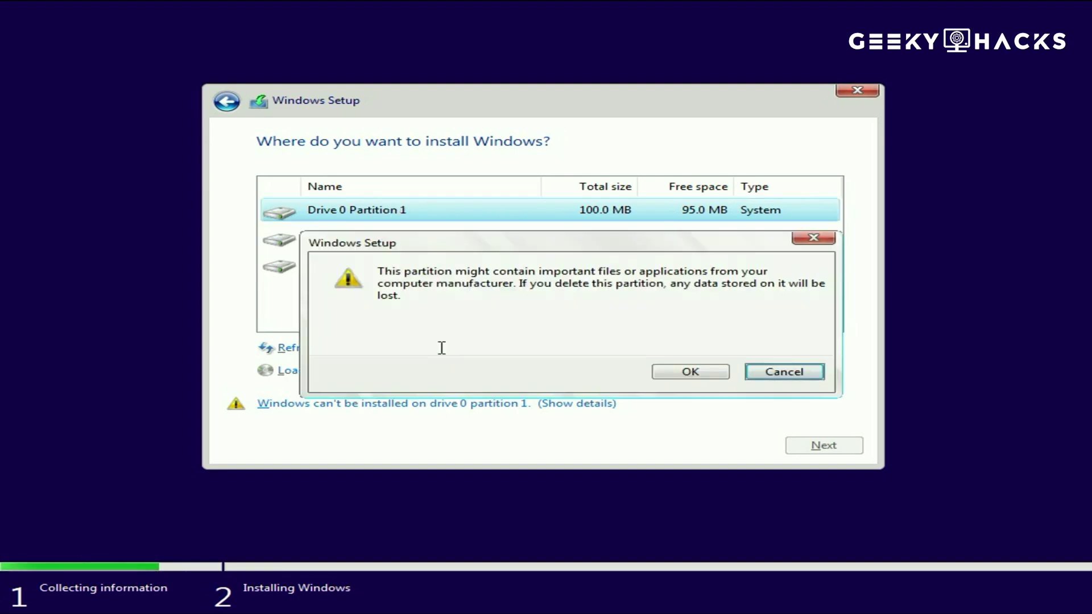
{"action": "left_click", "coordinate": [688, 373]}
{"action": "left_click", "coordinate": [455, 348]}
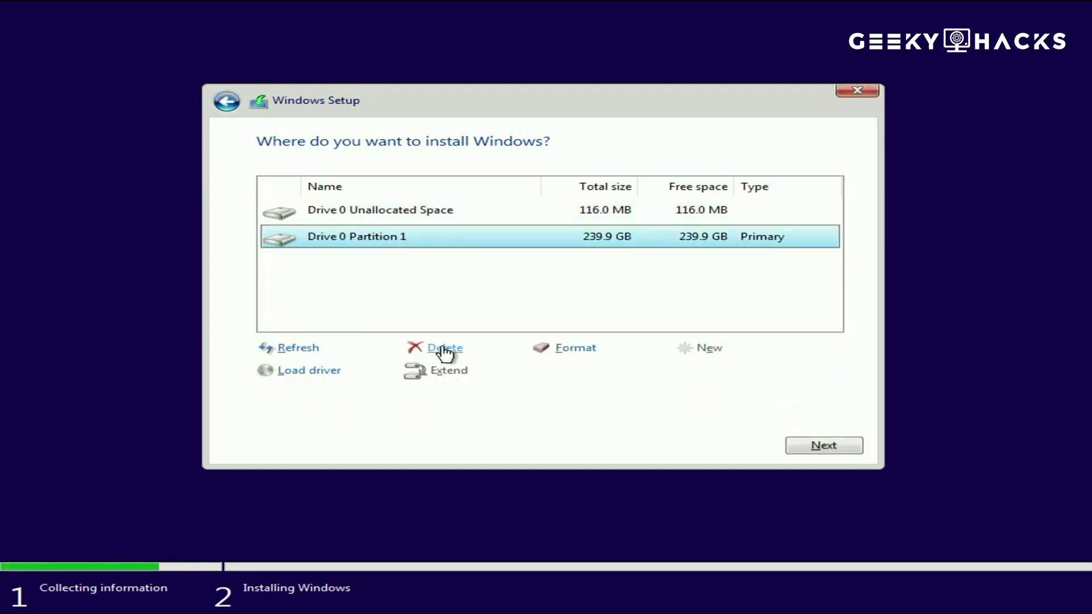
{"action": "left_click", "coordinate": [446, 349]}
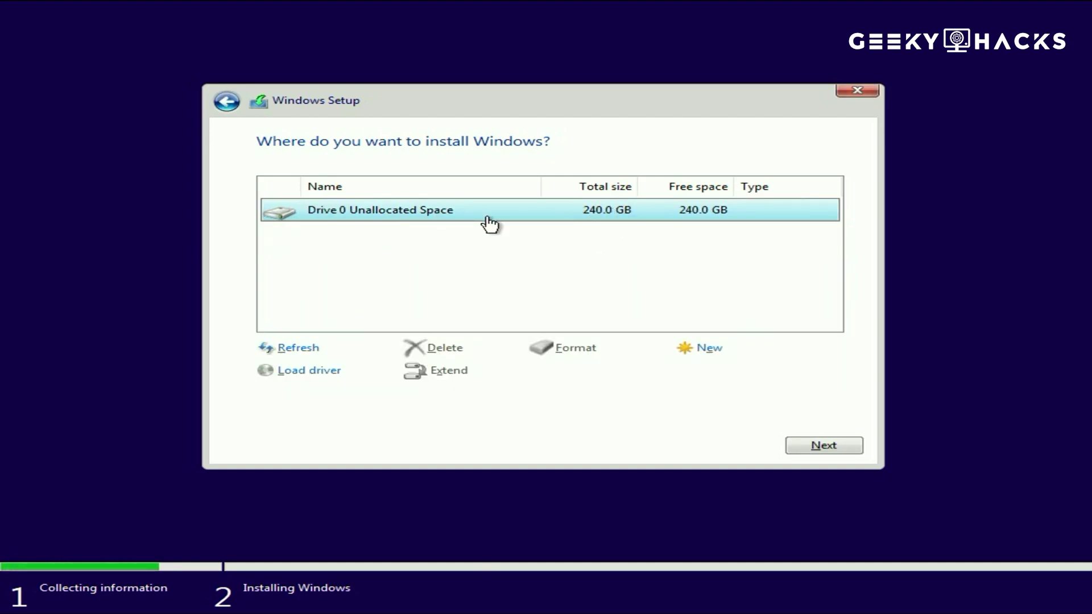
- Create a new full-size partition from the unallocated space and install Windows onto Partition 3
{"action": "left_click", "coordinate": [708, 348]}
{"action": "left_click", "coordinate": [760, 374]}
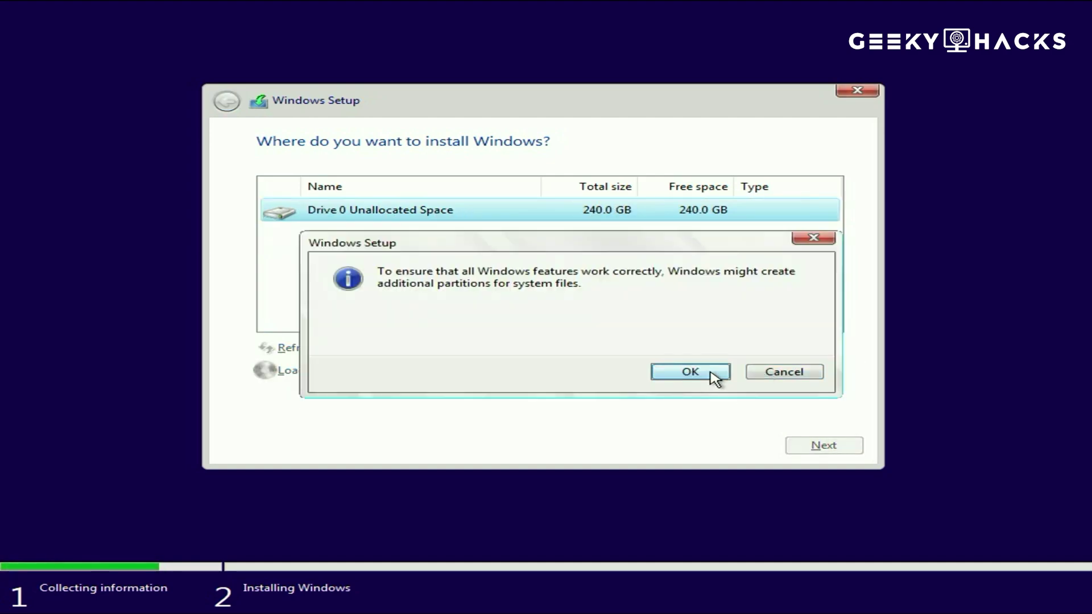
{"action": "left_click", "coordinate": [708, 375]}
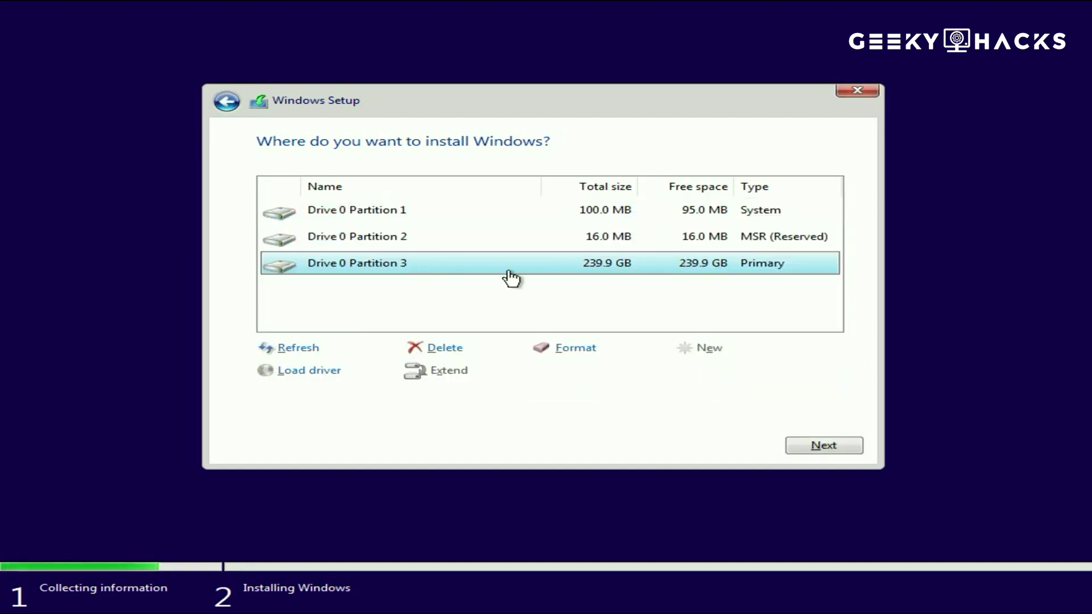
{"action": "left_click", "coordinate": [819, 448]}
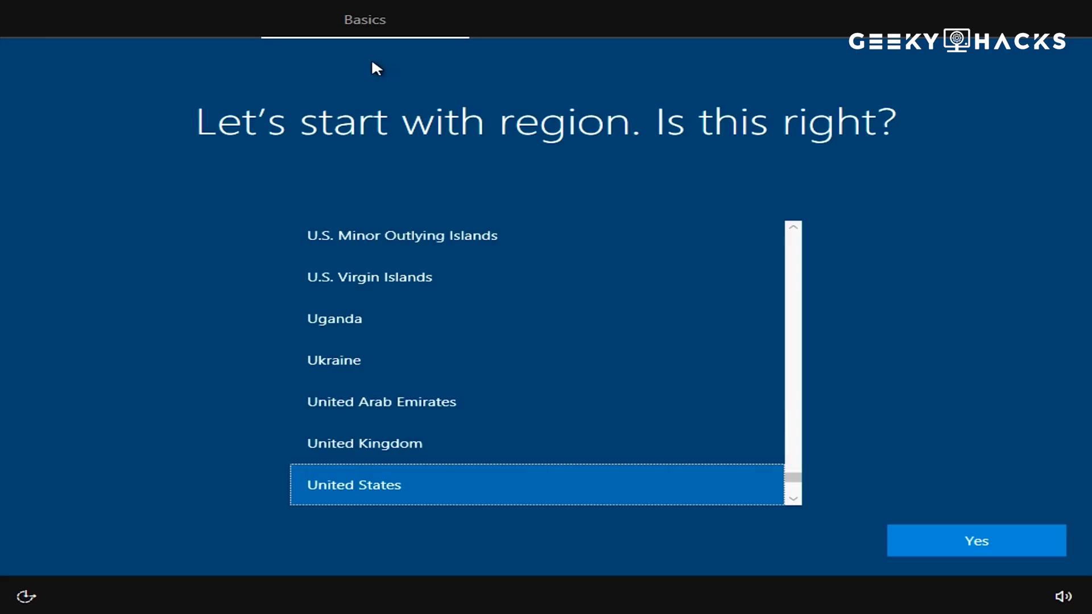
- Accept United States and the US keyboard, skip a second layout, and choose limited setup
{"action": "left_click", "coordinate": [961, 541]}
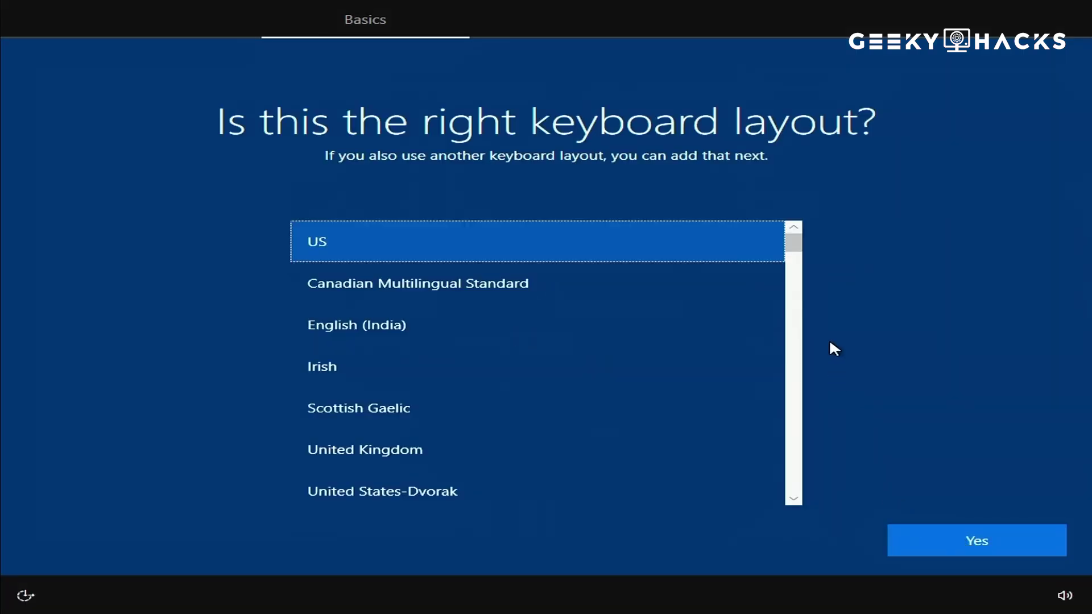
{"action": "left_click", "coordinate": [946, 528]}
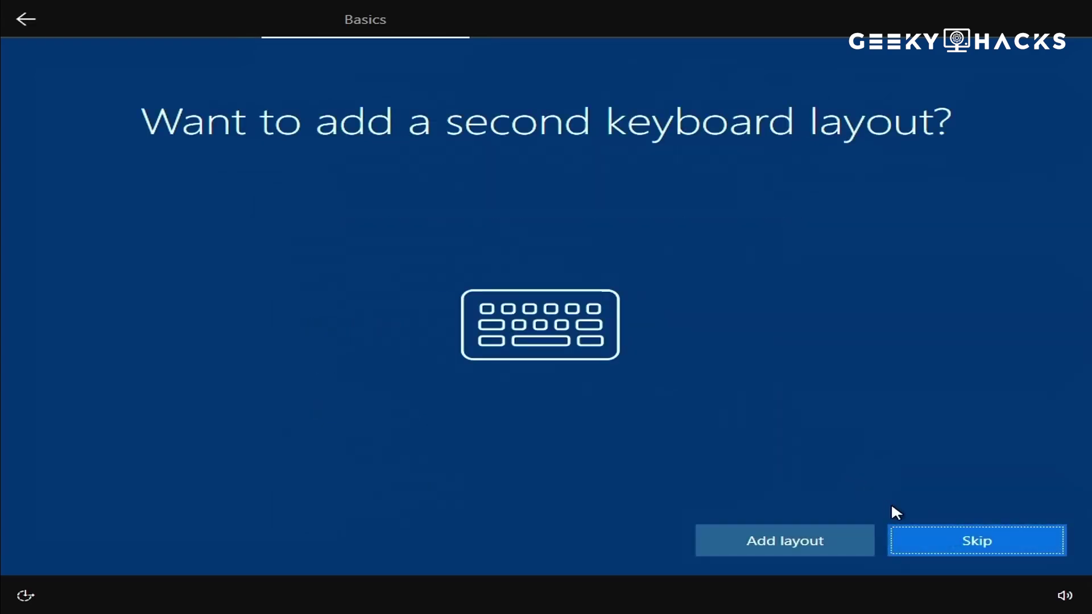
{"action": "left_click", "coordinate": [921, 536]}
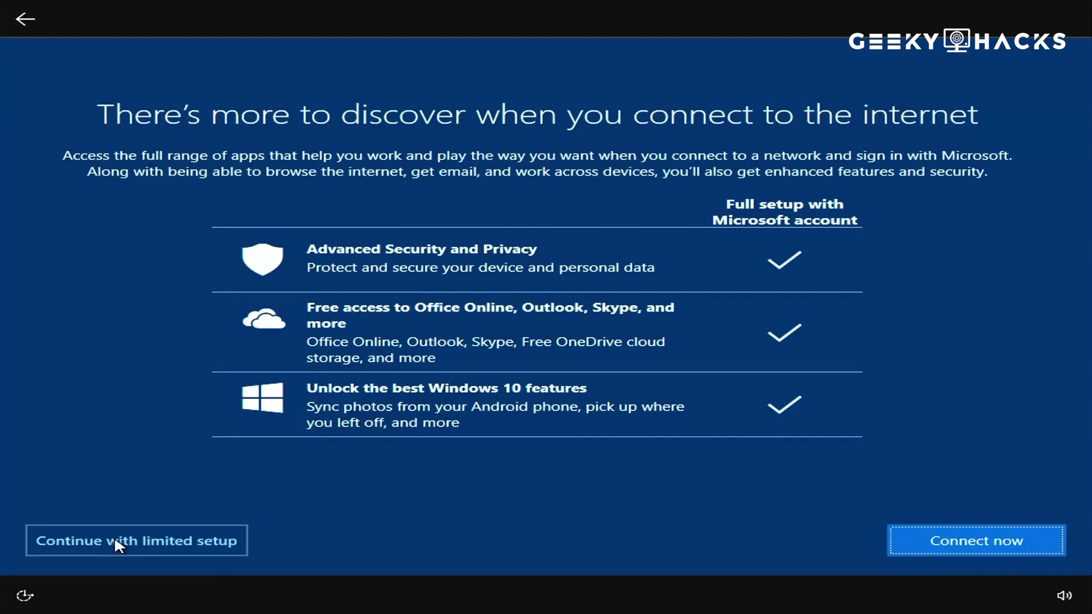
{"action": "left_click", "coordinate": [115, 539]}
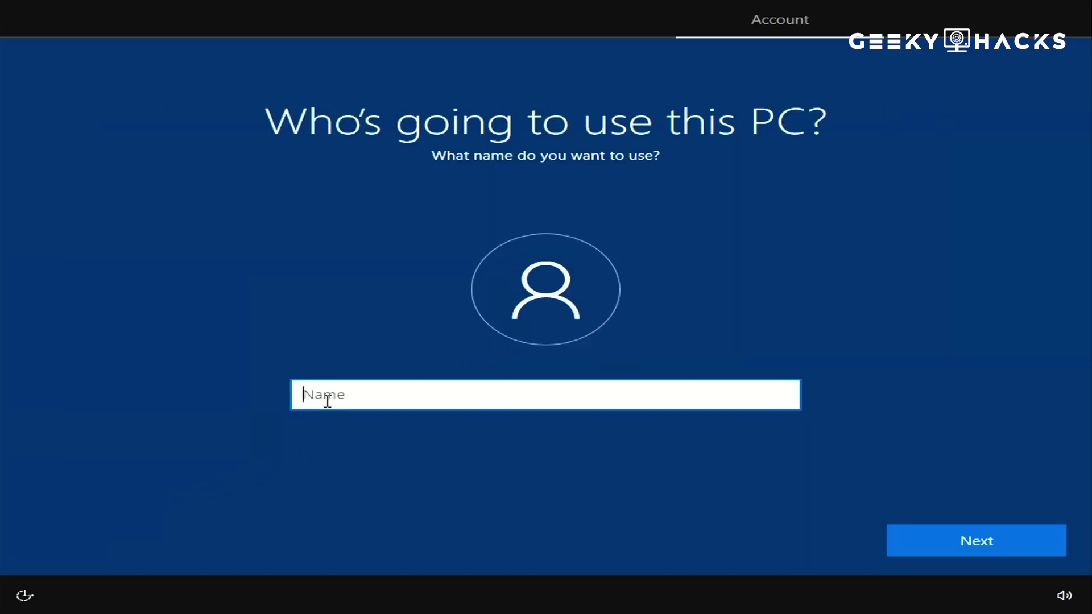
- Submit the local account name, leave the password blank, and accept the default privacy settings
{"action": "left_click", "coordinate": [937, 541]}
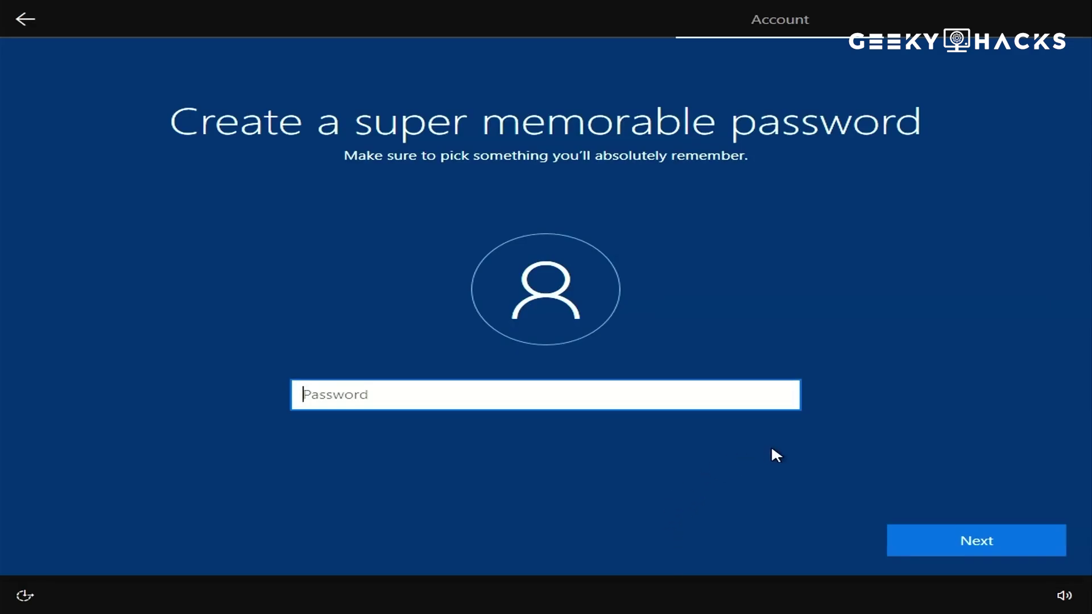
{"action": "left_click", "coordinate": [908, 545]}
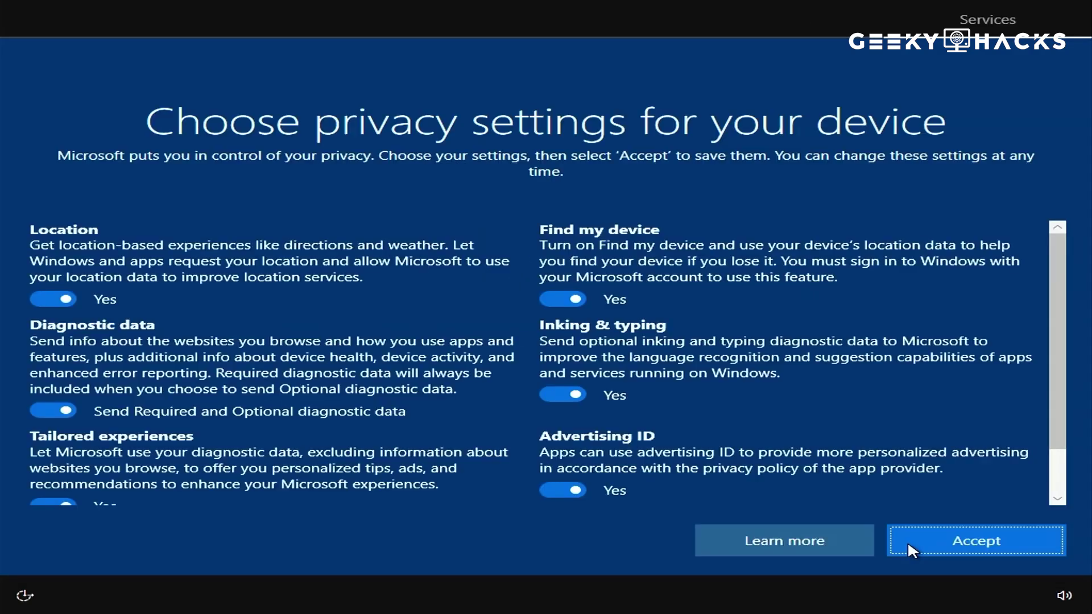
{"action": "left_click", "coordinate": [911, 541]}
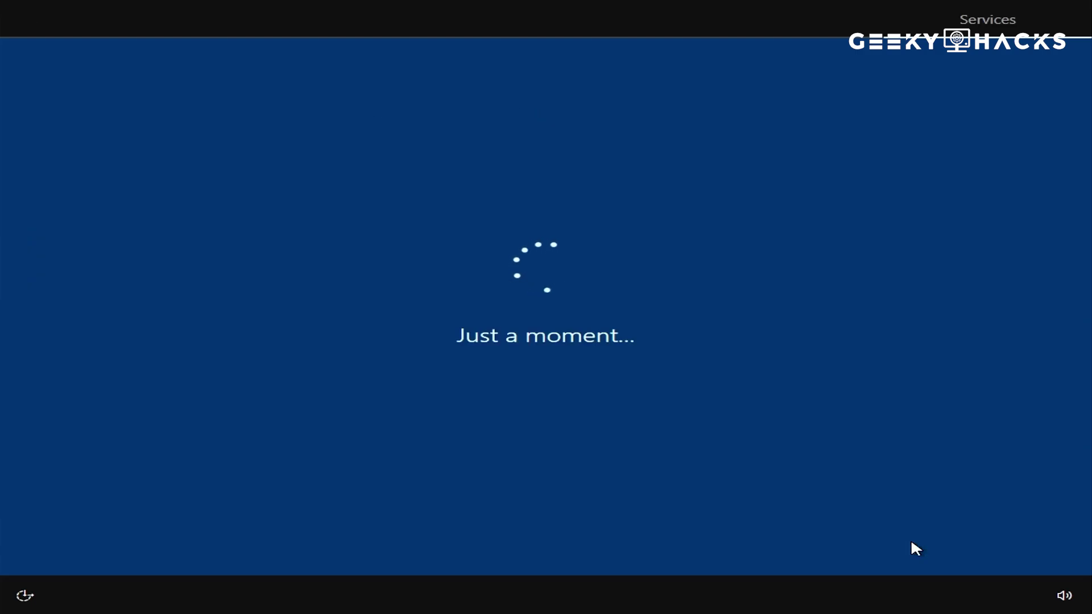